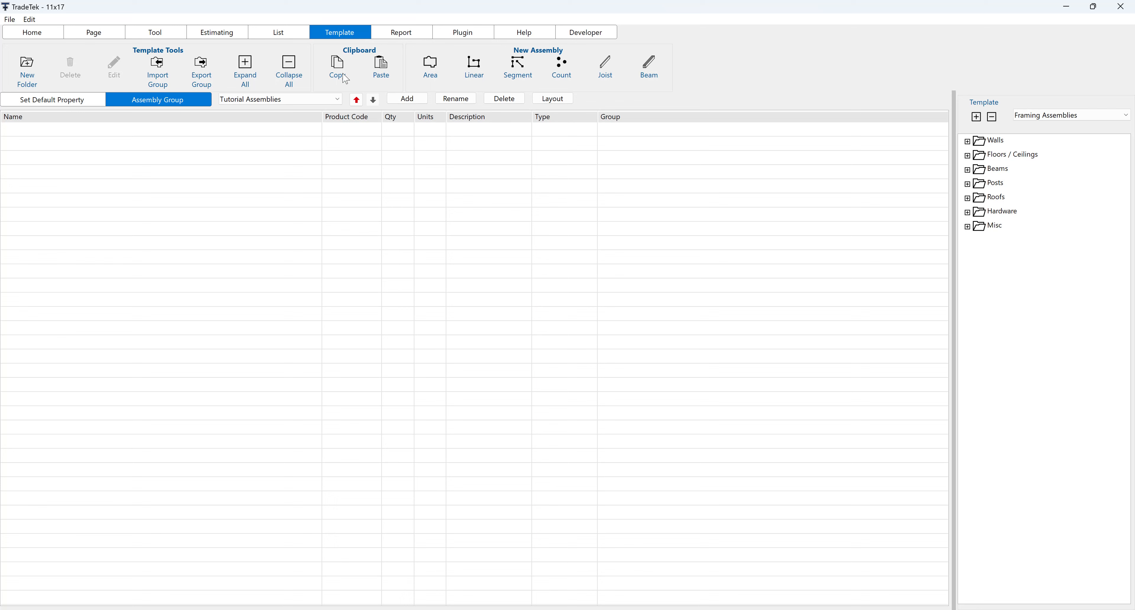
- Create an area assembly named Concrete Slab in the Tutorial Assemblies group
click(339, 100)
click(286, 130)
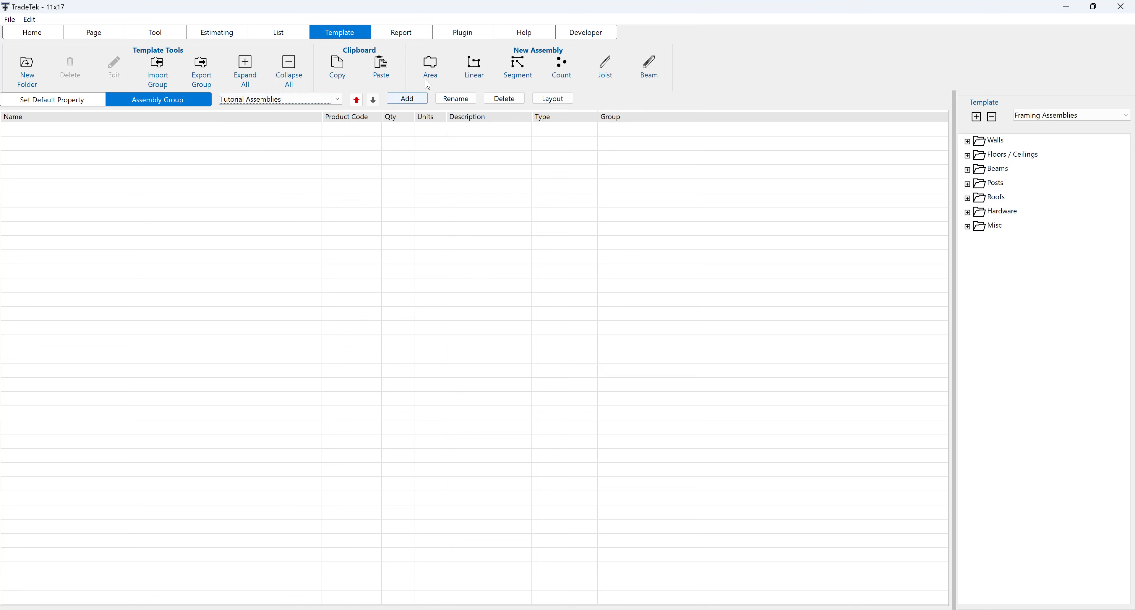
click(431, 67)
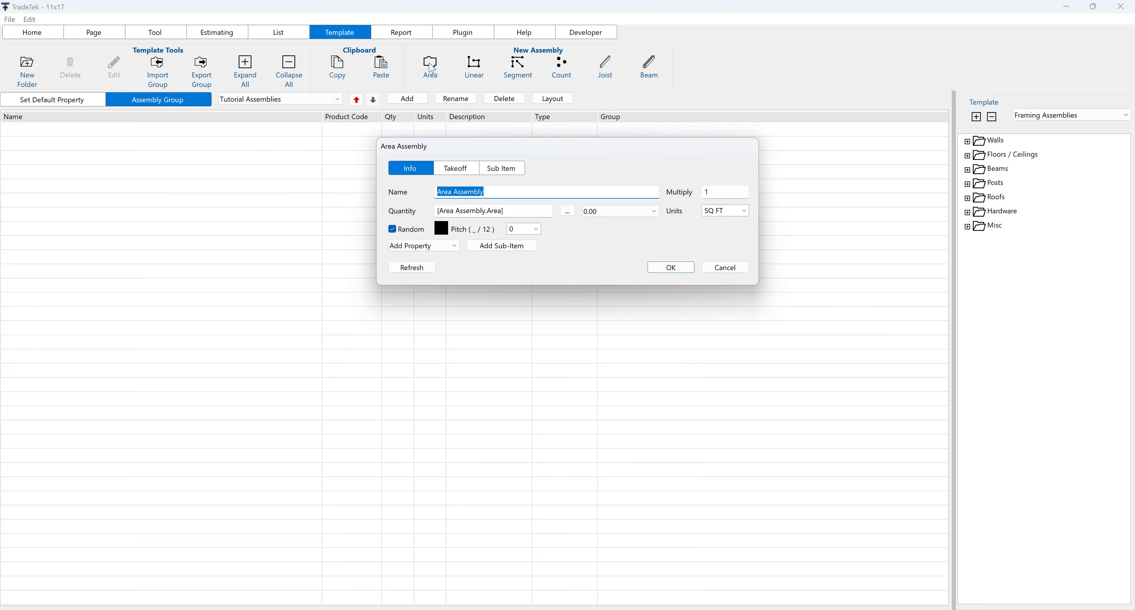
text(Concre)
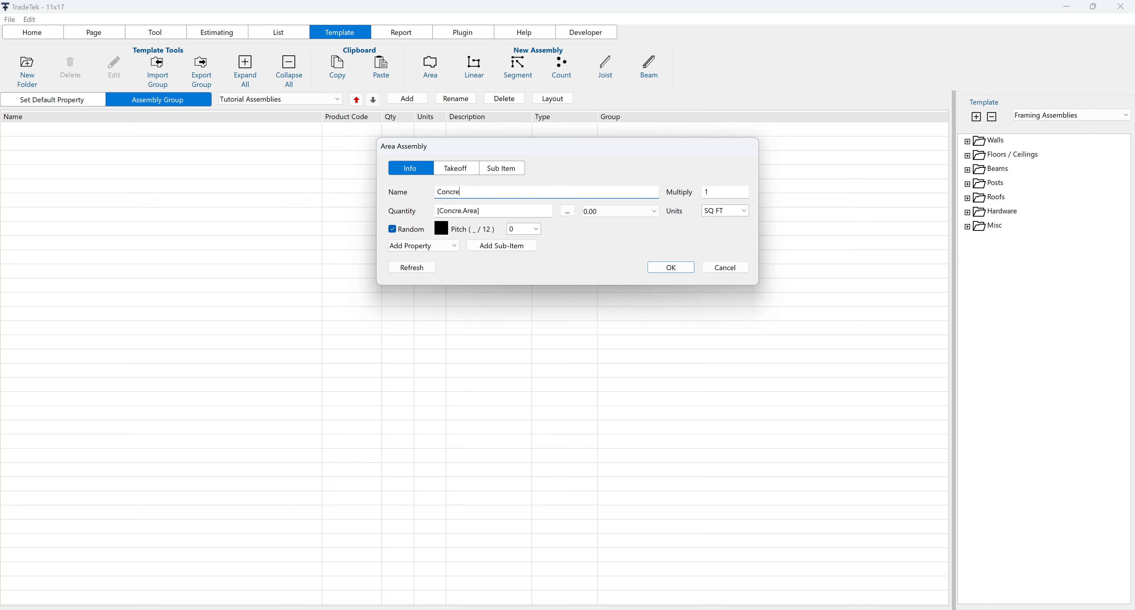
text(te Slab)
click(663, 269)
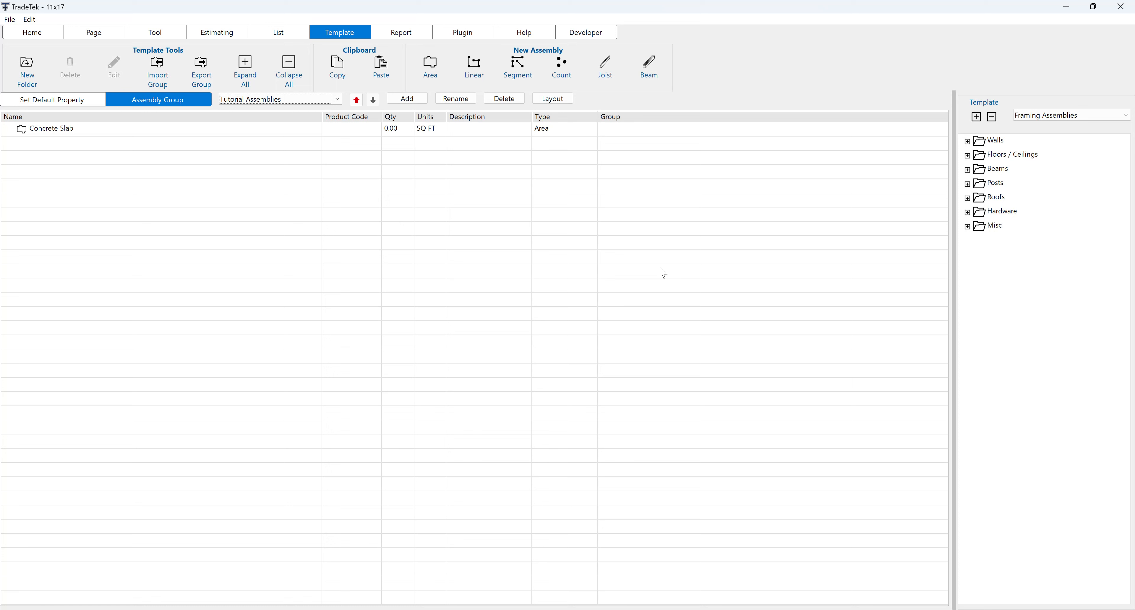
- Add a sub-item named Concrete to the Concrete Slab assembly and save the assembly
double_click(23, 130)
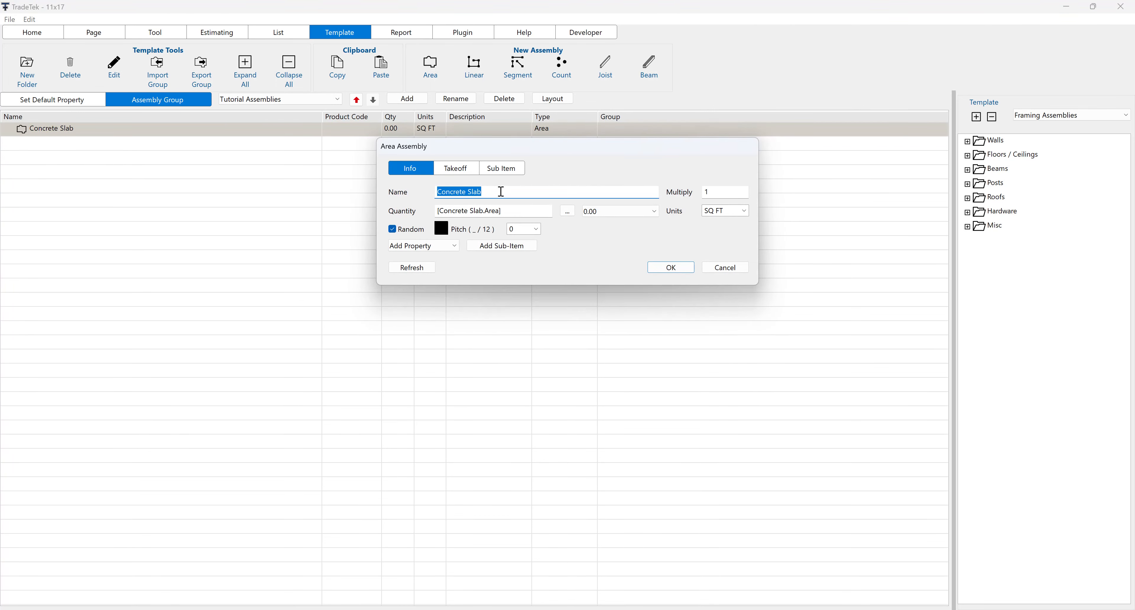
click(499, 247)
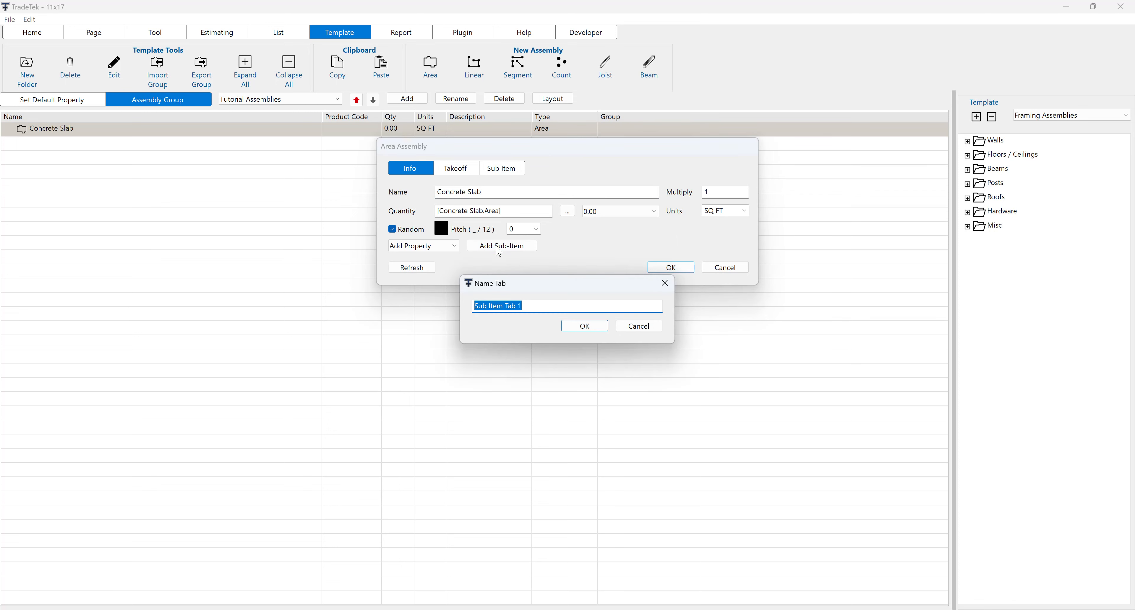
text(Concrete)
click(582, 327)
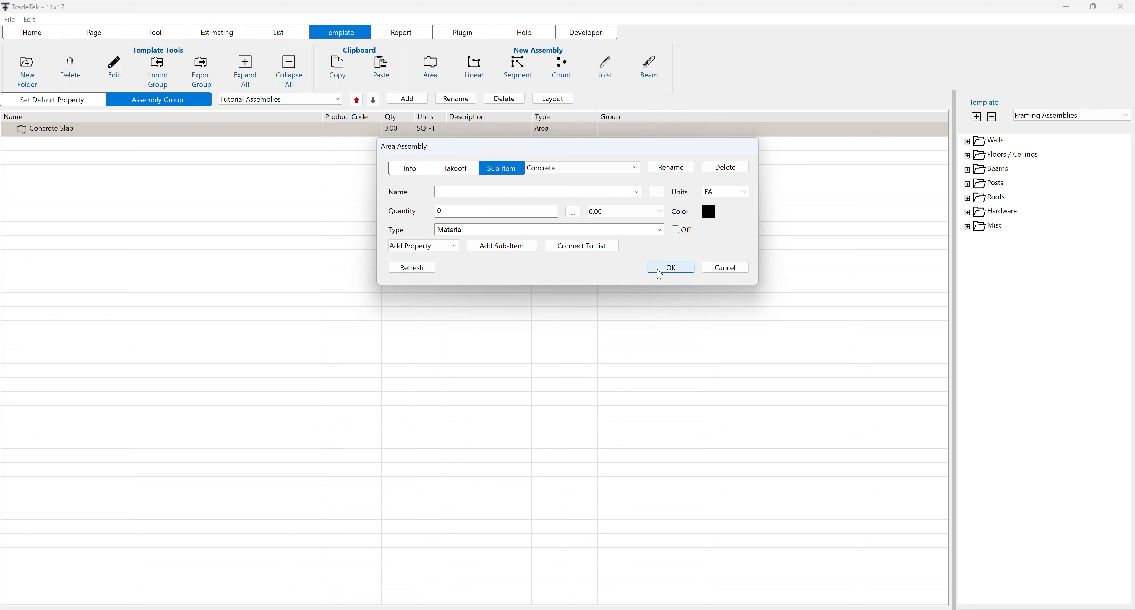
click(670, 268)
- Review the Concrete price list and connect the Concrete sub-item of the Concrete Slab assembly to that list's Name column
click(278, 31)
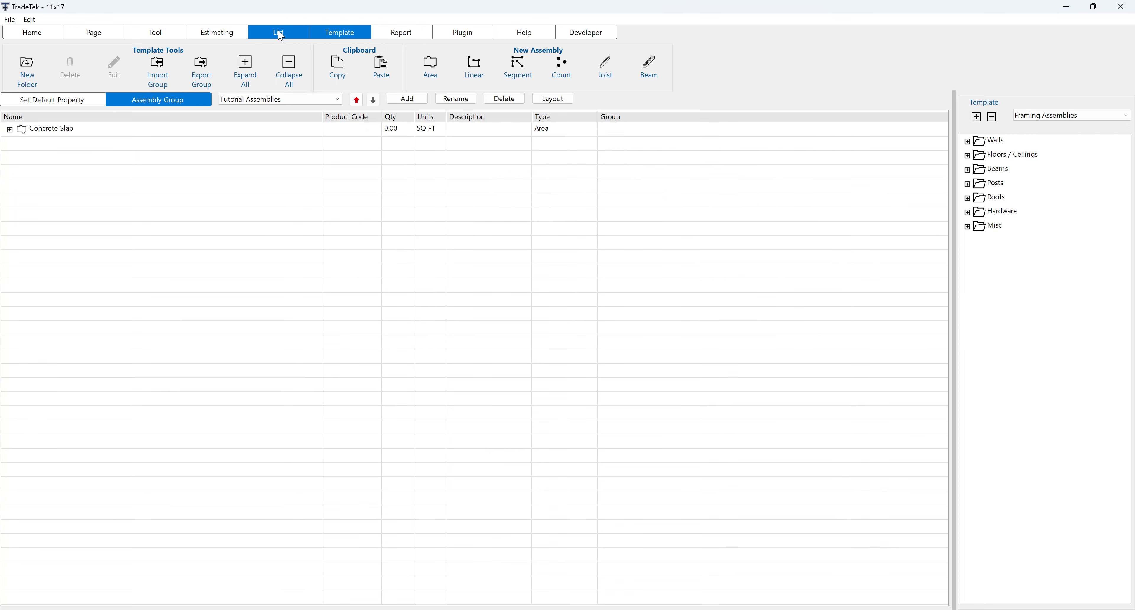
click(27, 257)
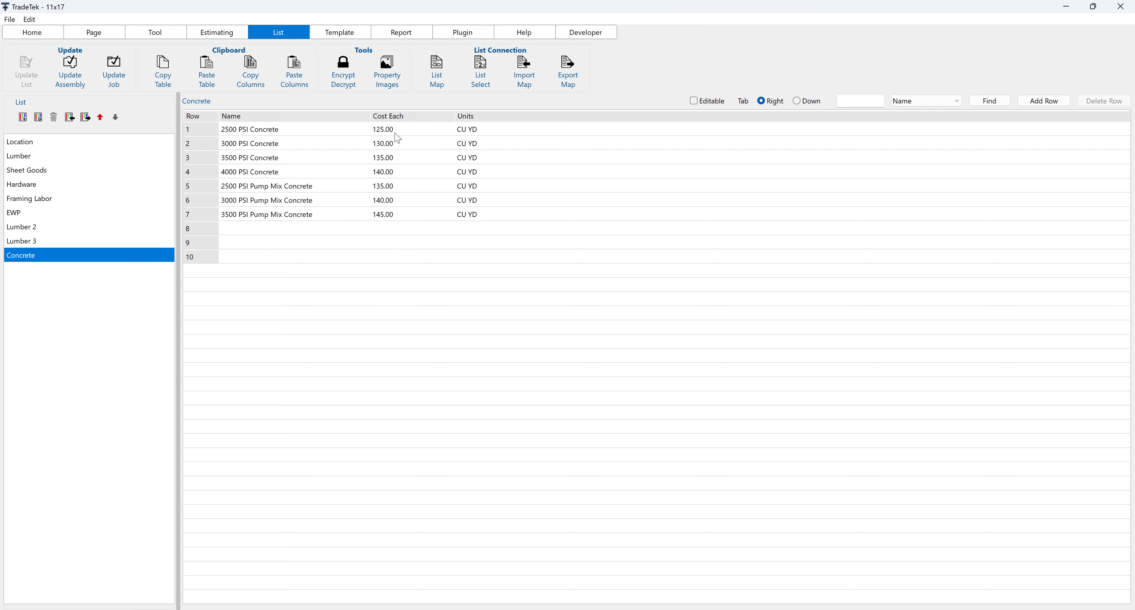
click(341, 33)
double_click(24, 131)
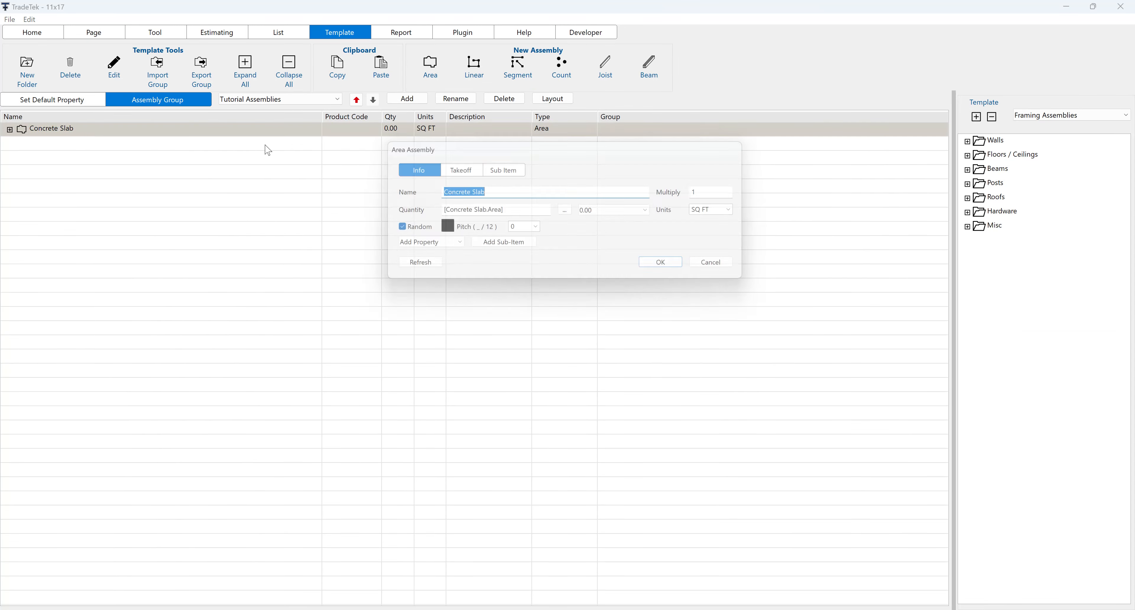
click(495, 169)
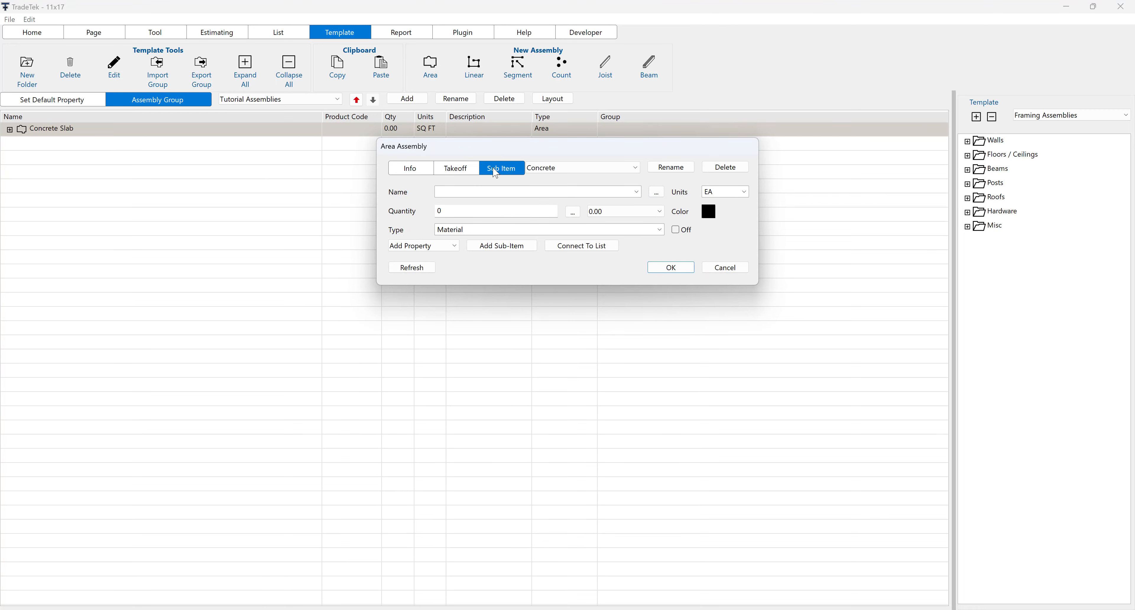
click(575, 249)
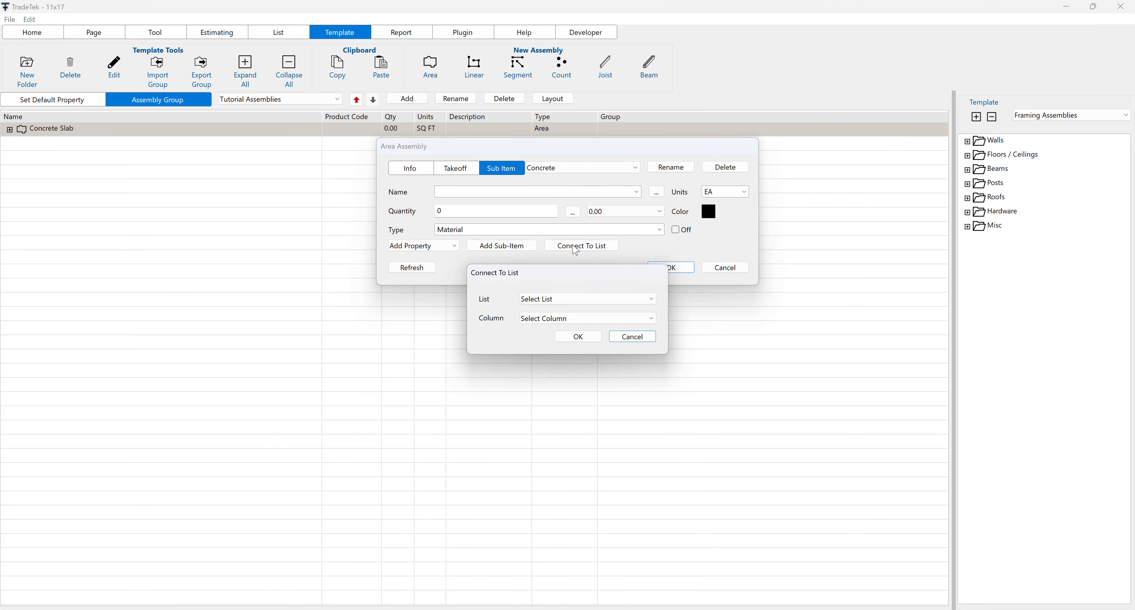
click(579, 301)
click(548, 394)
click(559, 319)
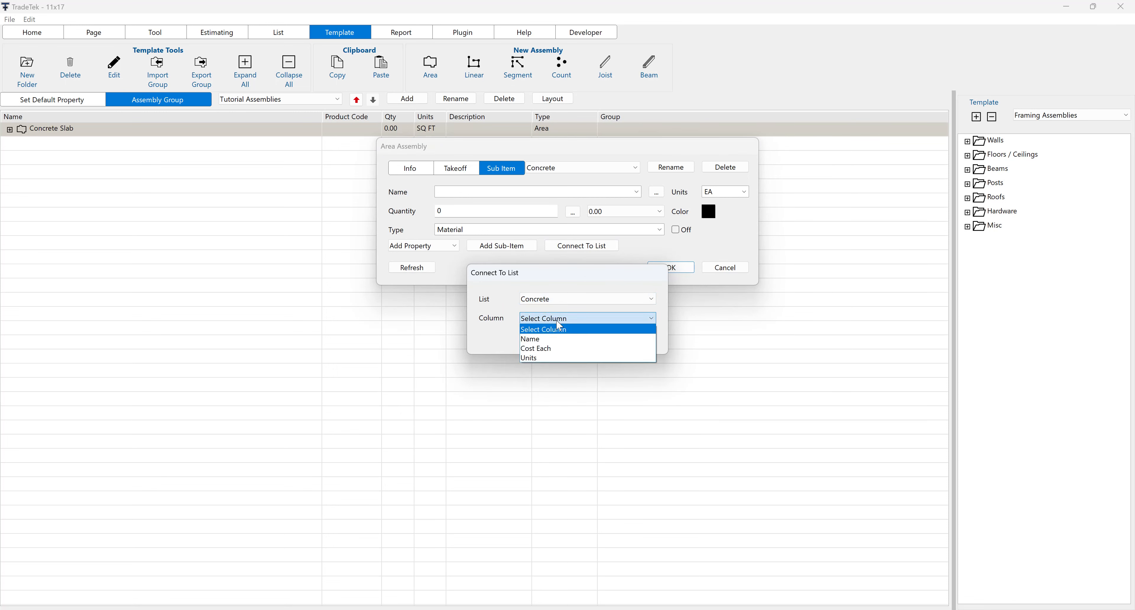
click(558, 340)
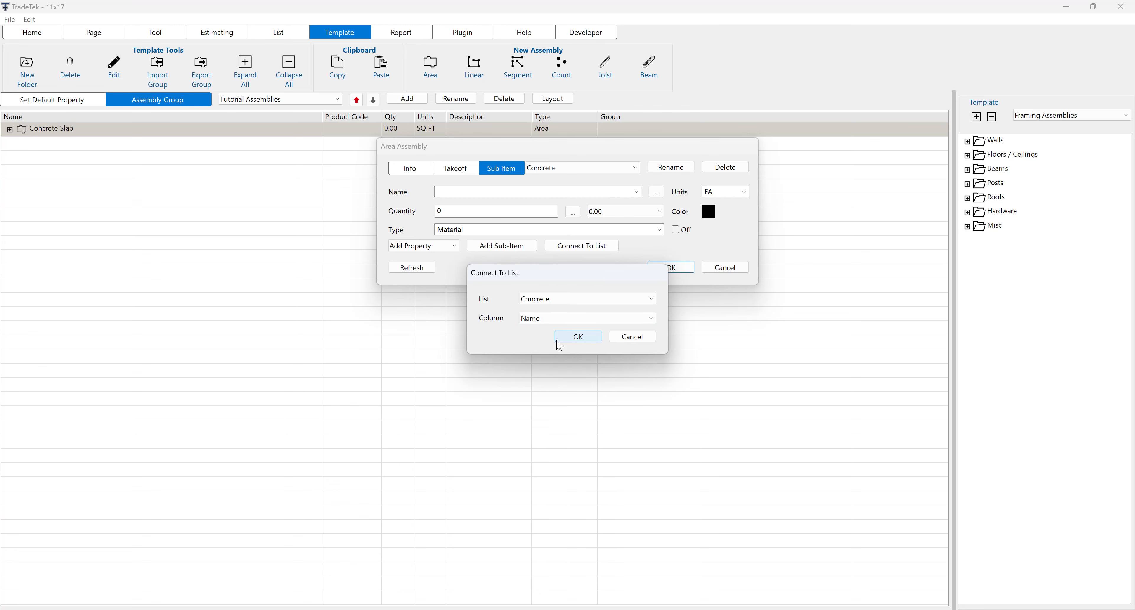
click(579, 339)
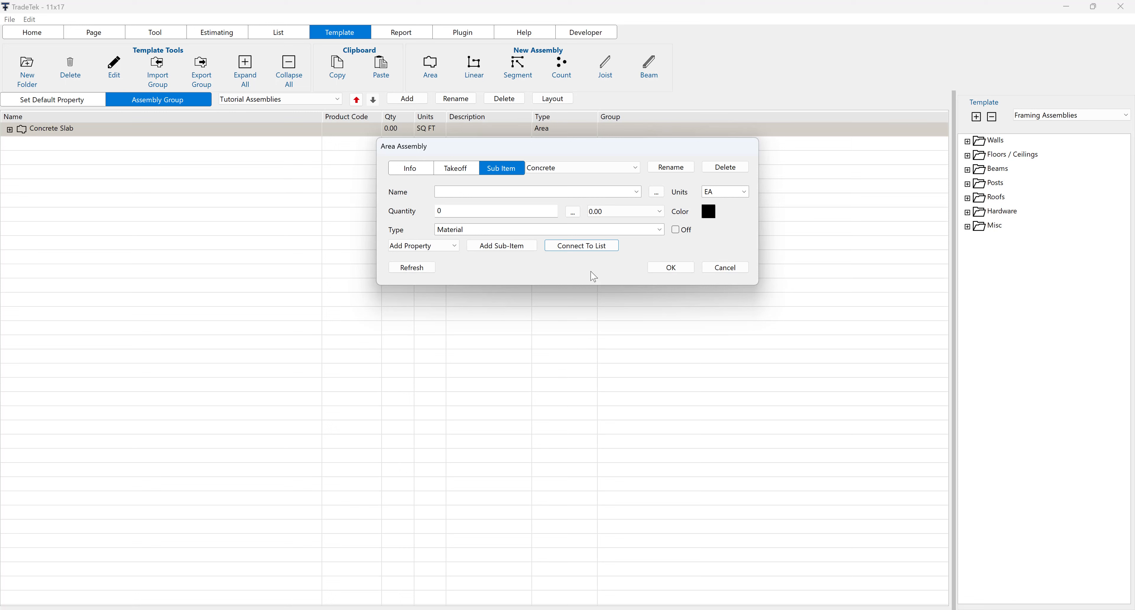
click(671, 269)
- Check the Concrete list's columns and add a number property named Cost Each with format 0.00 to the Concrete sub-item
click(291, 37)
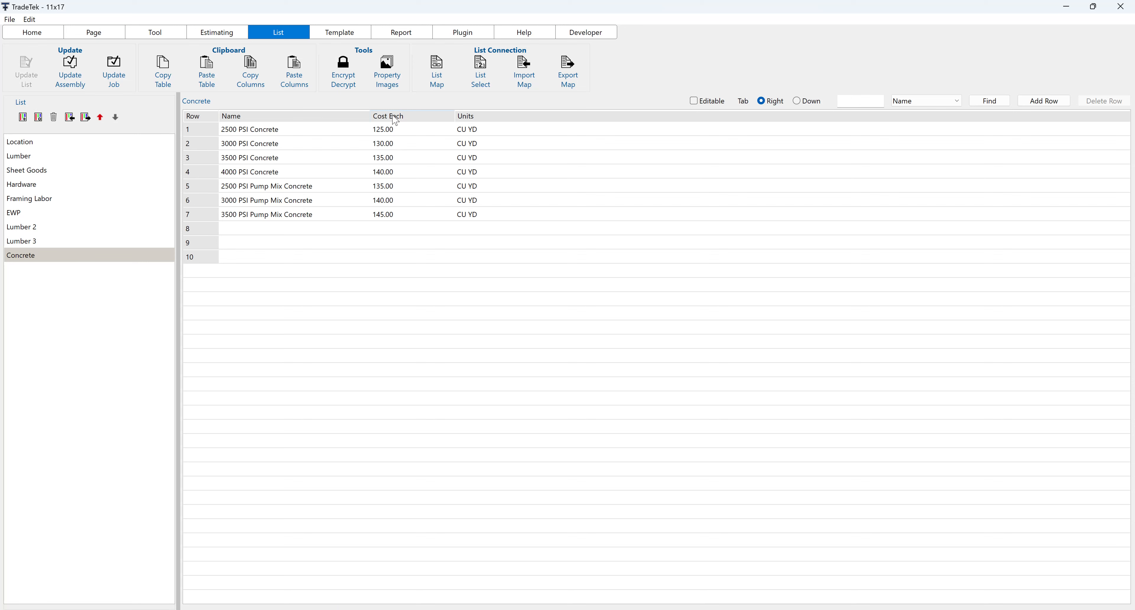
click(351, 33)
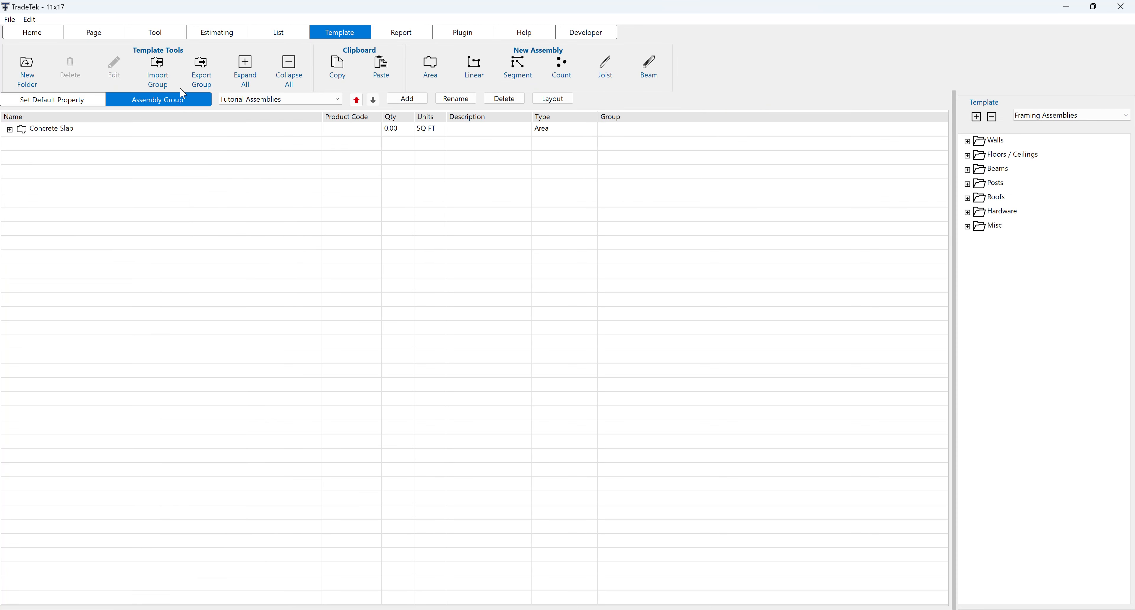
double_click(21, 130)
click(495, 170)
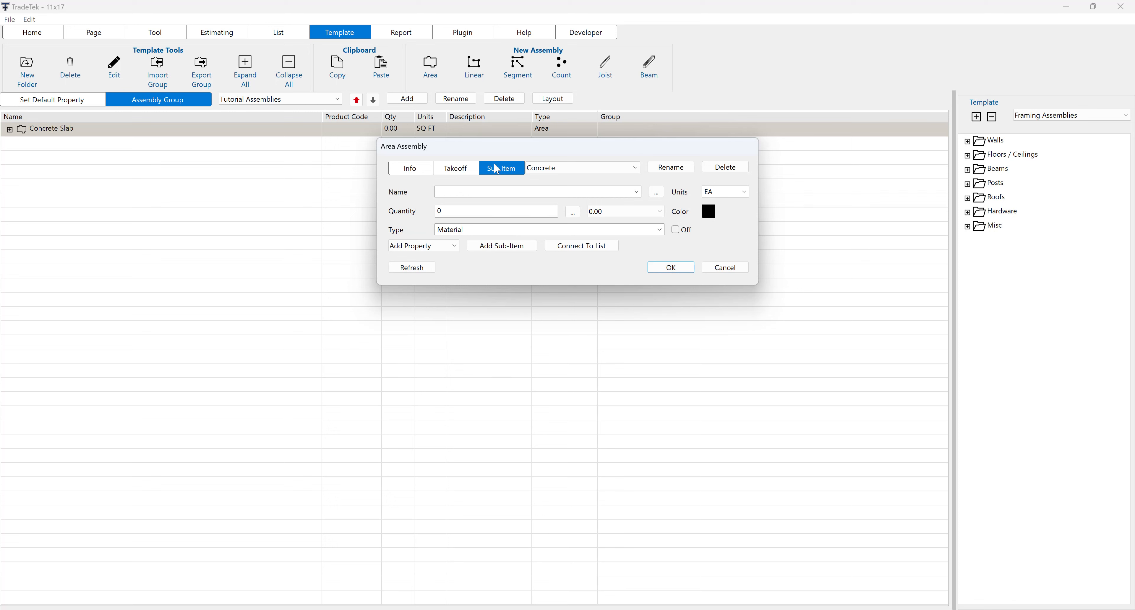
click(453, 247)
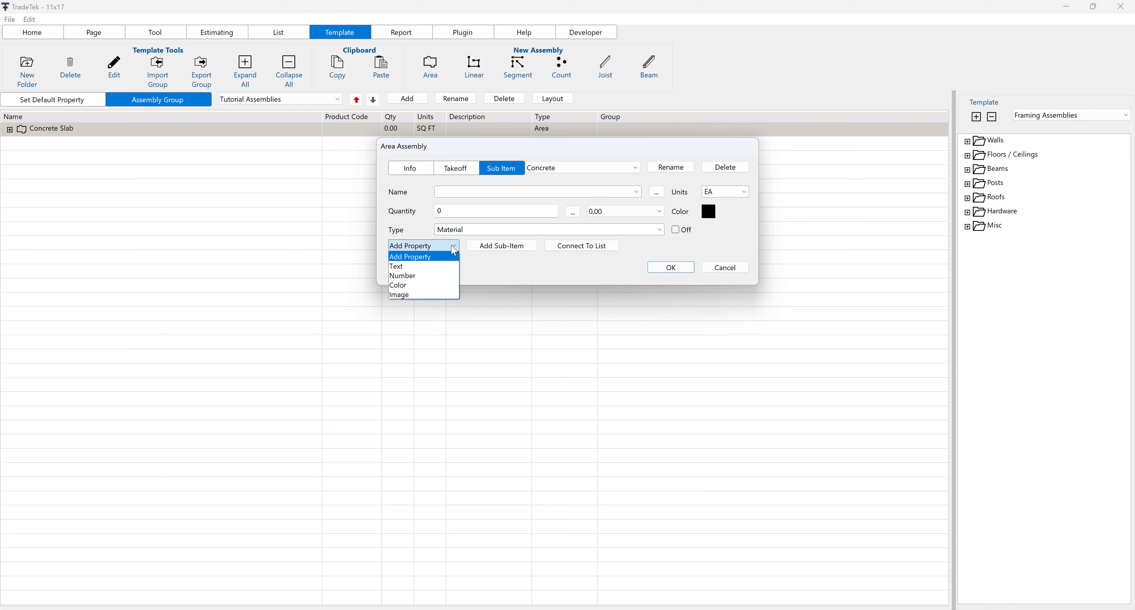
click(422, 278)
text(Cost Each)
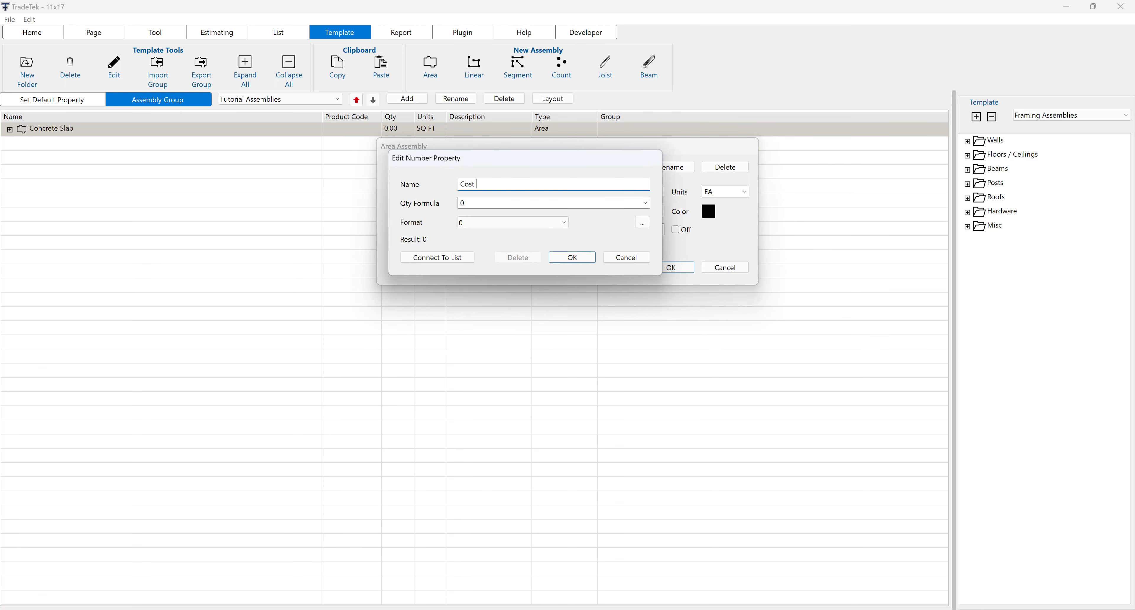
click(512, 225)
click(510, 253)
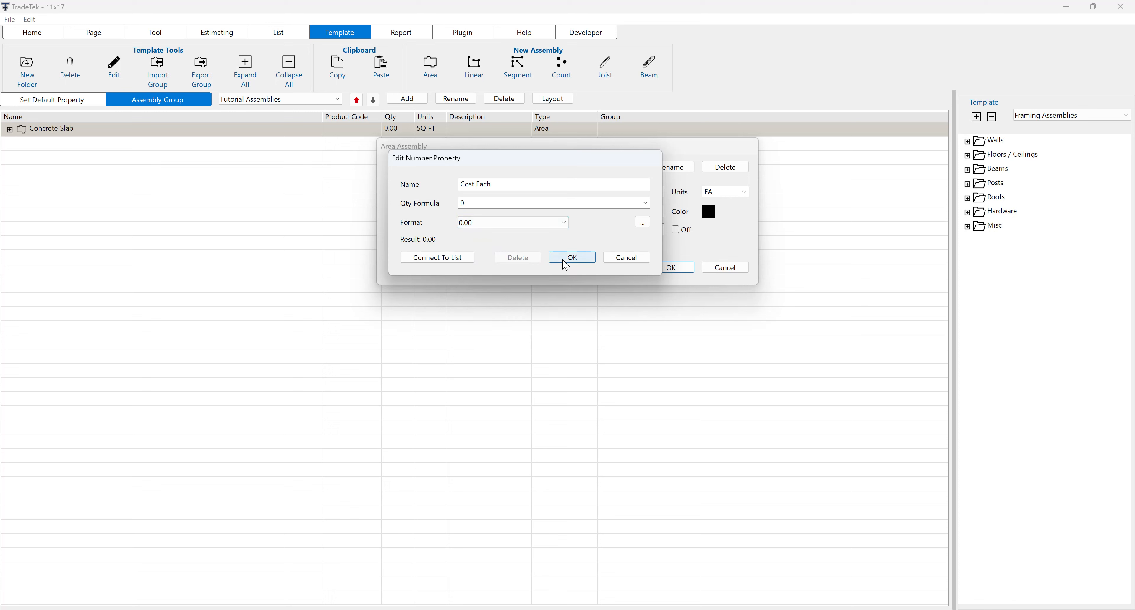
click(573, 257)
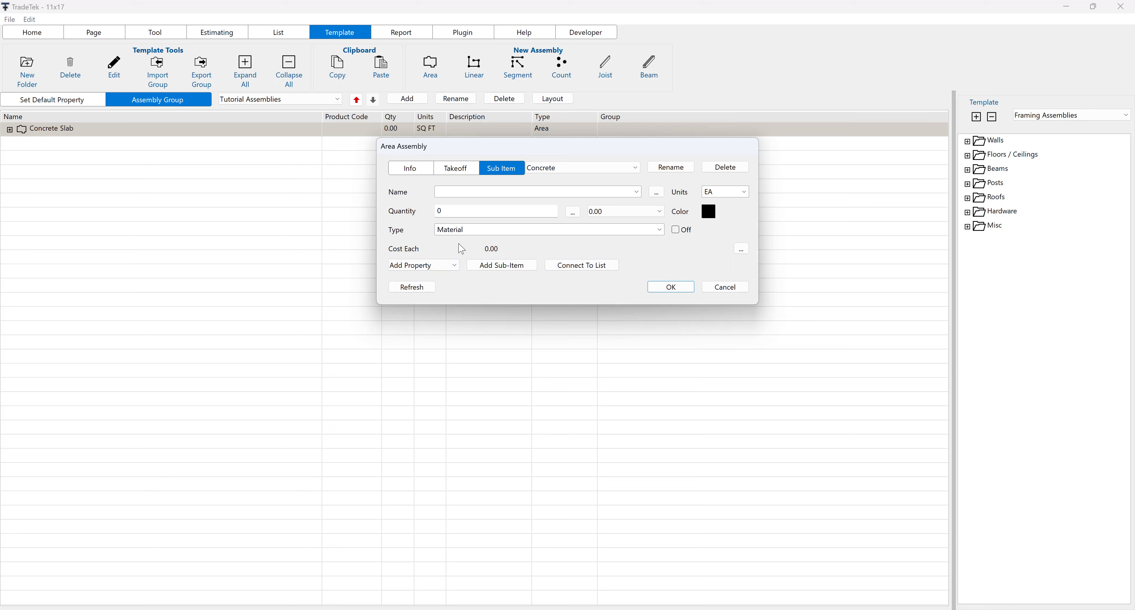
click(665, 291)
- Check the Concrete Materials report's group settings and add a text property named Location with the text Slab on Grade to the Concrete sub-item
click(406, 32)
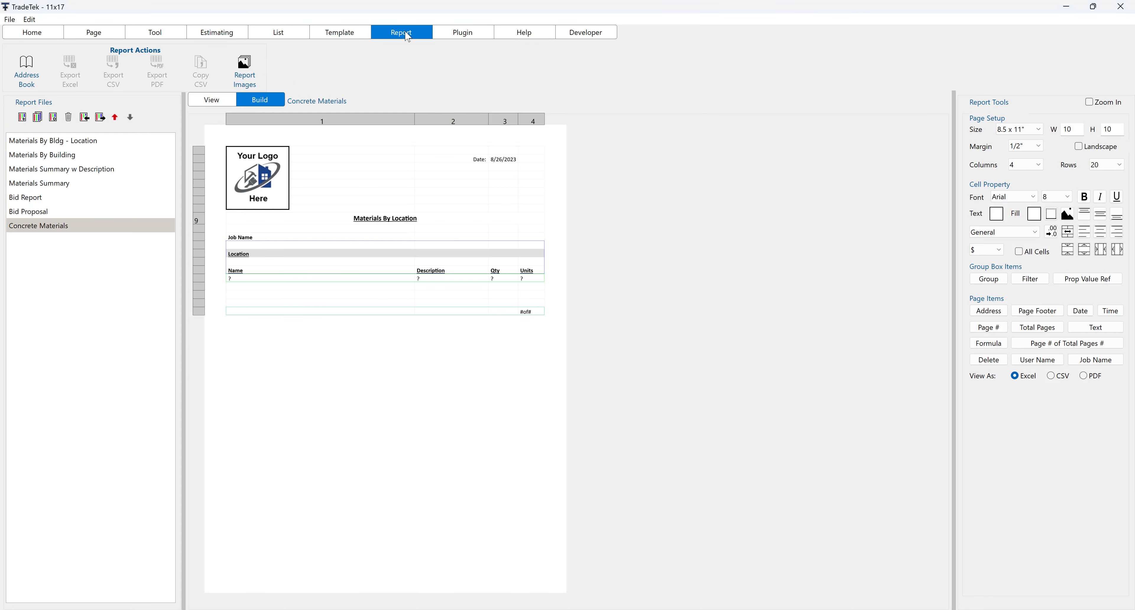
click(988, 281)
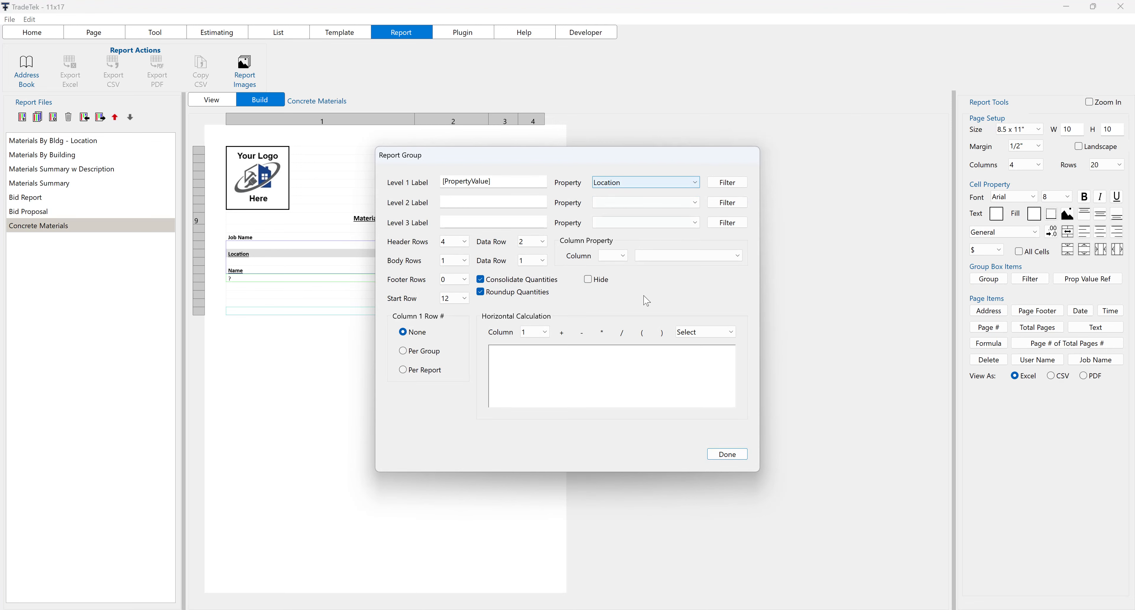
click(725, 457)
click(355, 35)
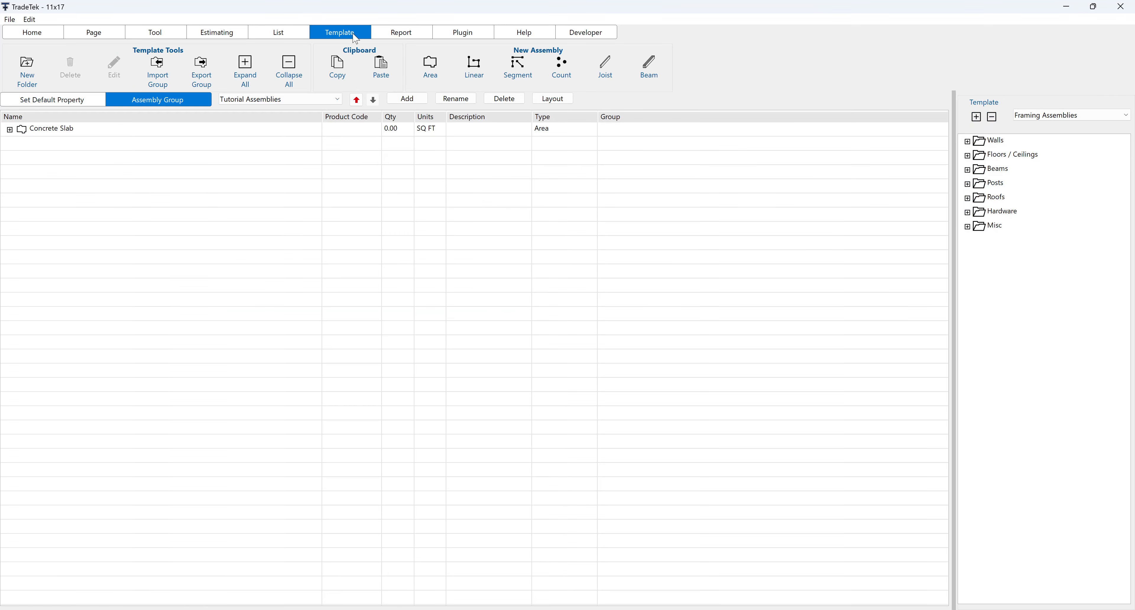
double_click(87, 132)
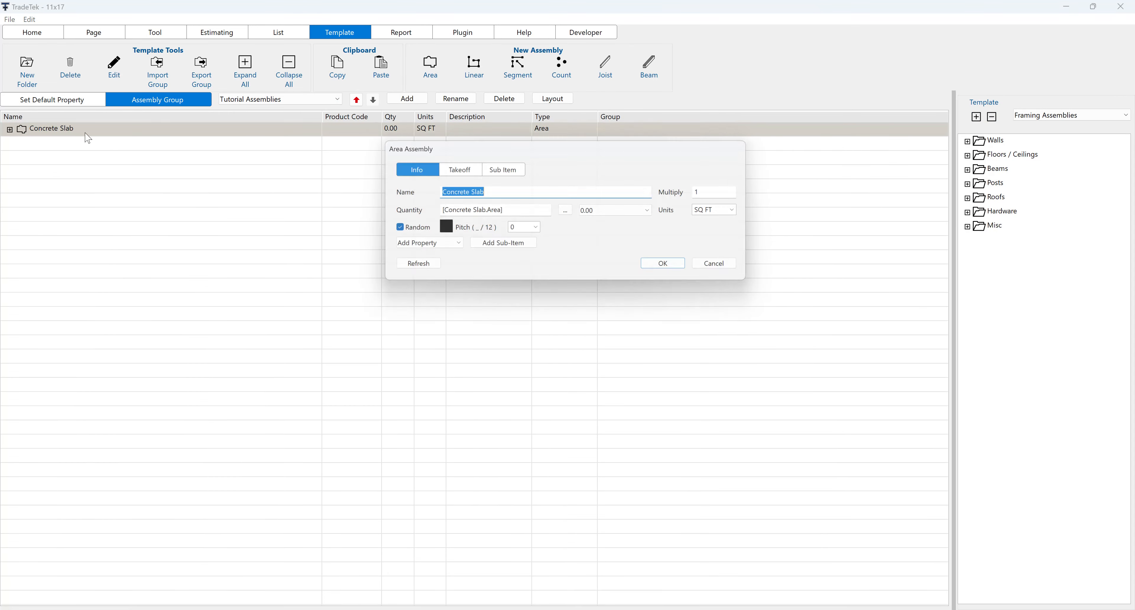
click(511, 171)
click(443, 266)
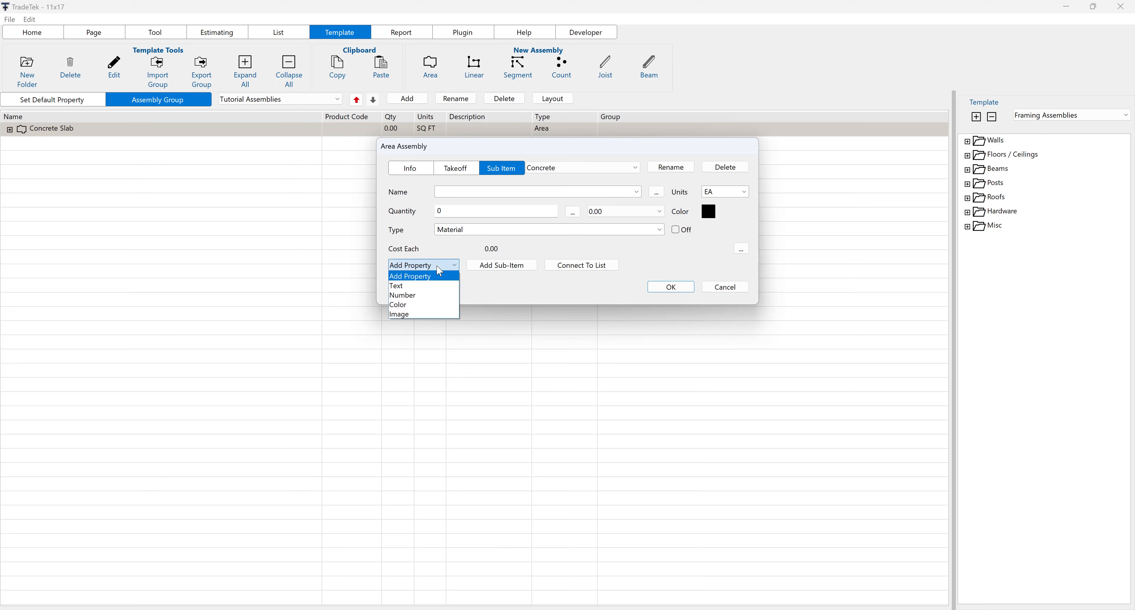
click(434, 285)
text(Location)
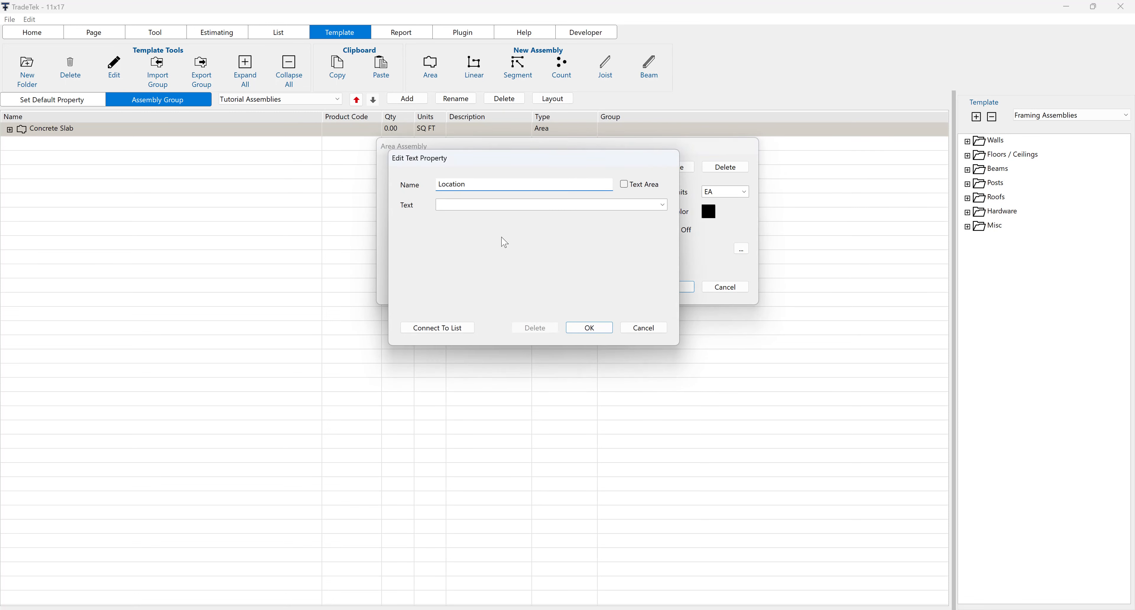
click(502, 204)
text(Slab )
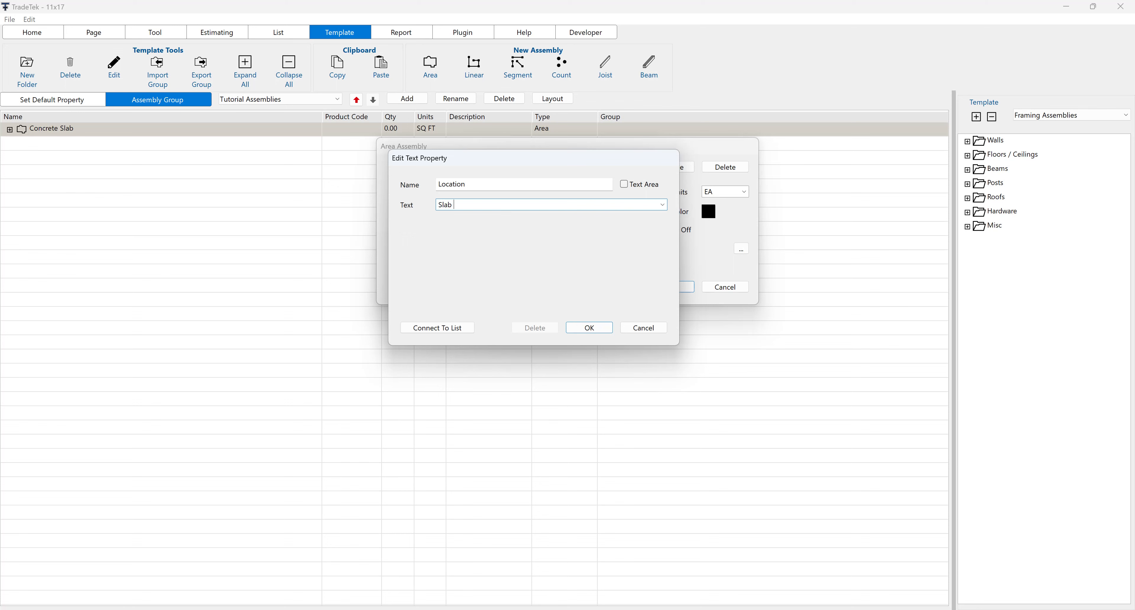
text(on Grade)
click(591, 328)
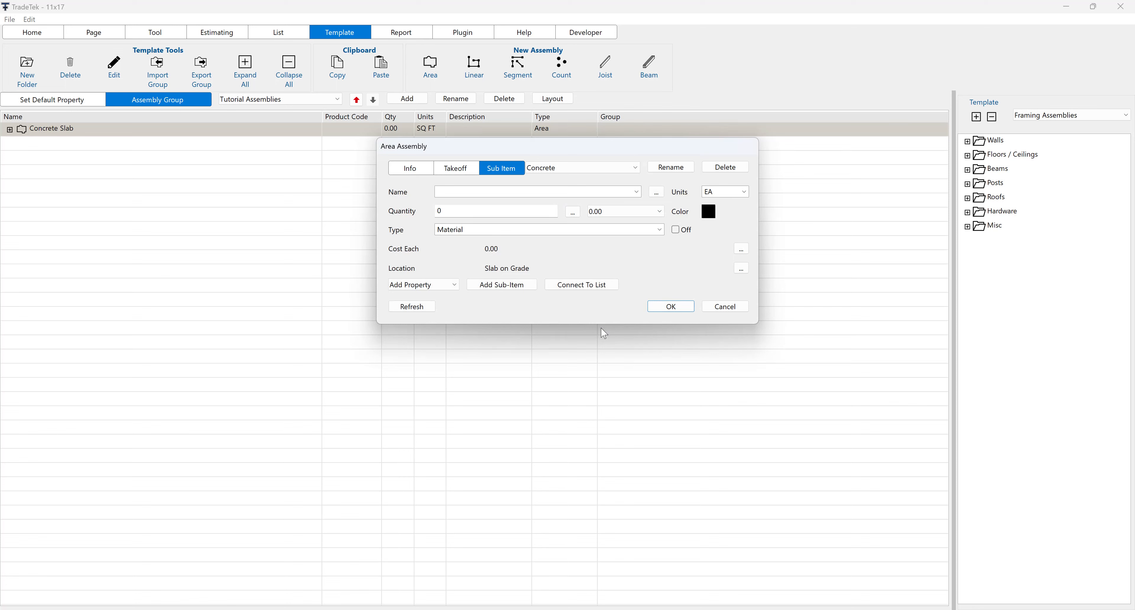
- Add a text property named Description with the text Slab Concrete to the Concrete sub-item
click(453, 286)
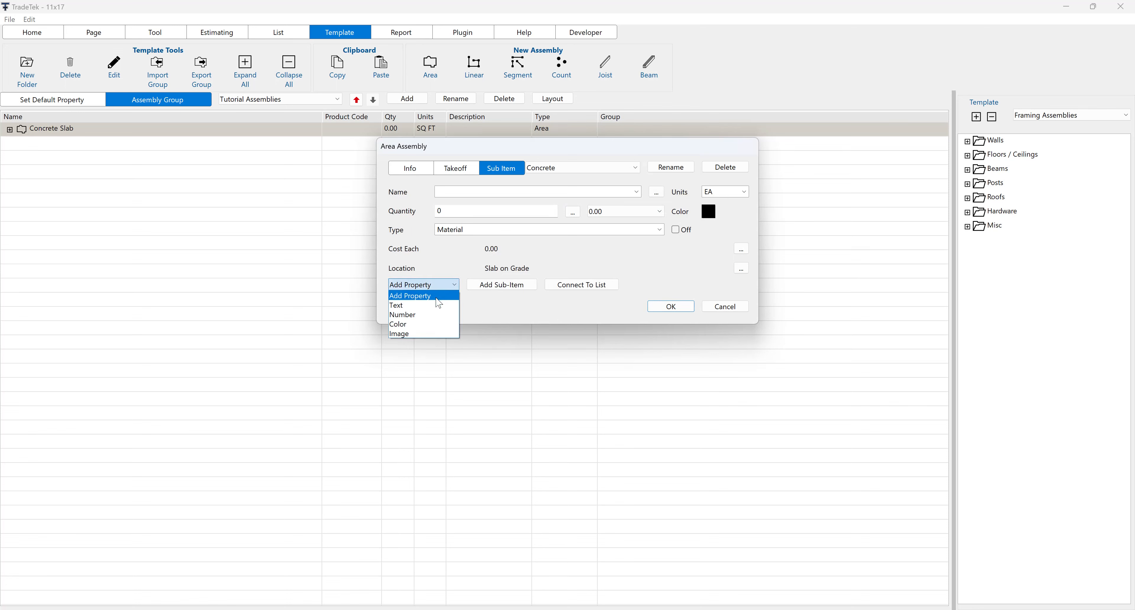
click(430, 307)
text(Description)
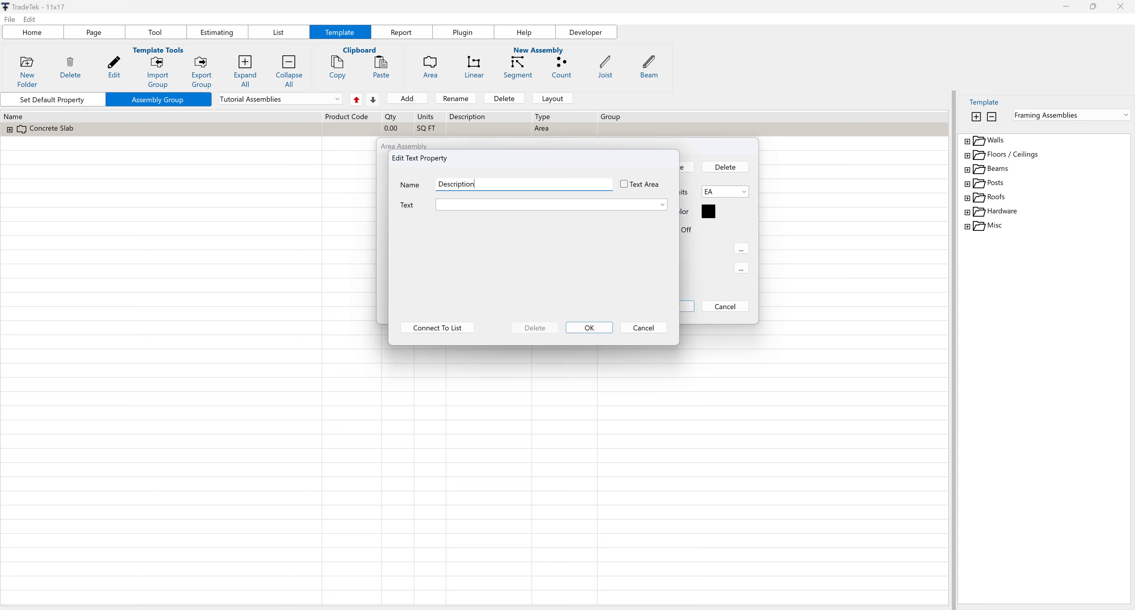
click(462, 206)
text(Slab Concrete)
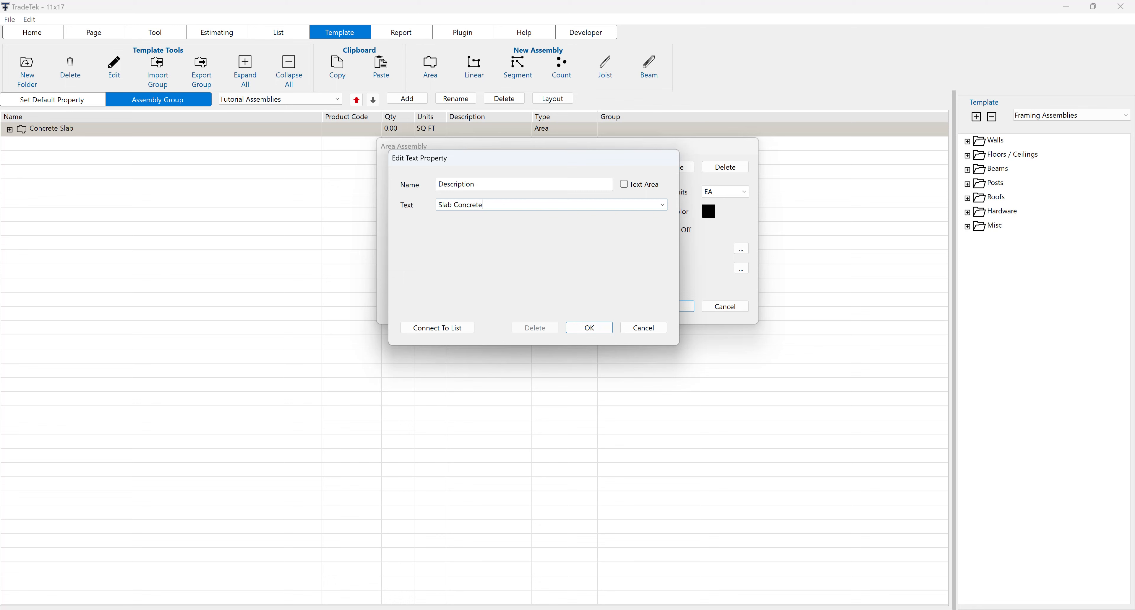
click(574, 329)
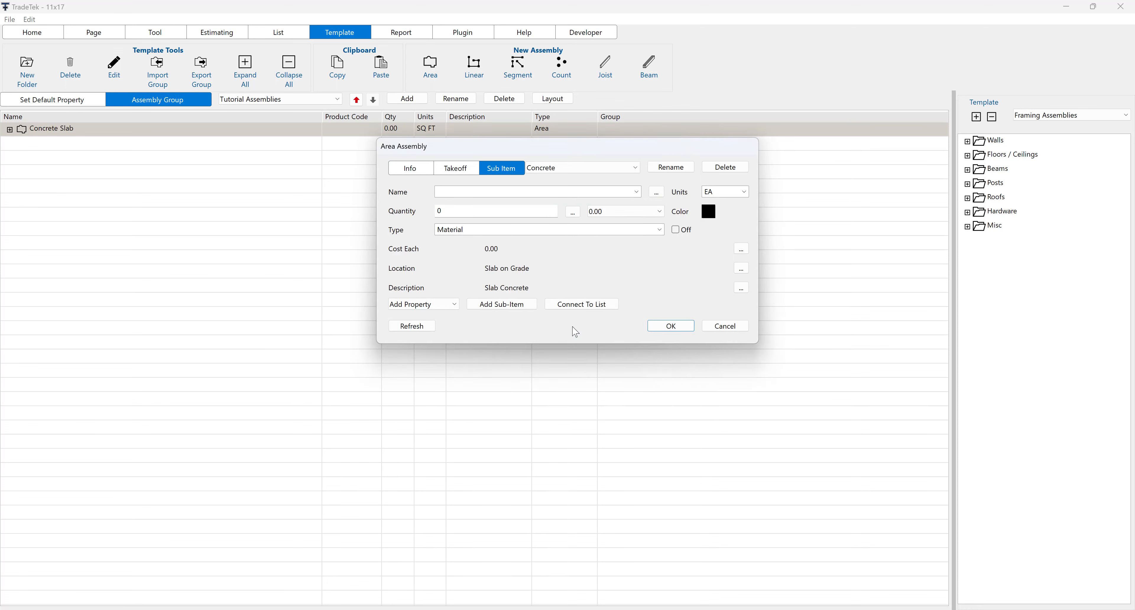
- Choose 3000 PSI Concrete as the sub-item's name, refresh its list-connected values and set the quantity format to 0.00
click(635, 192)
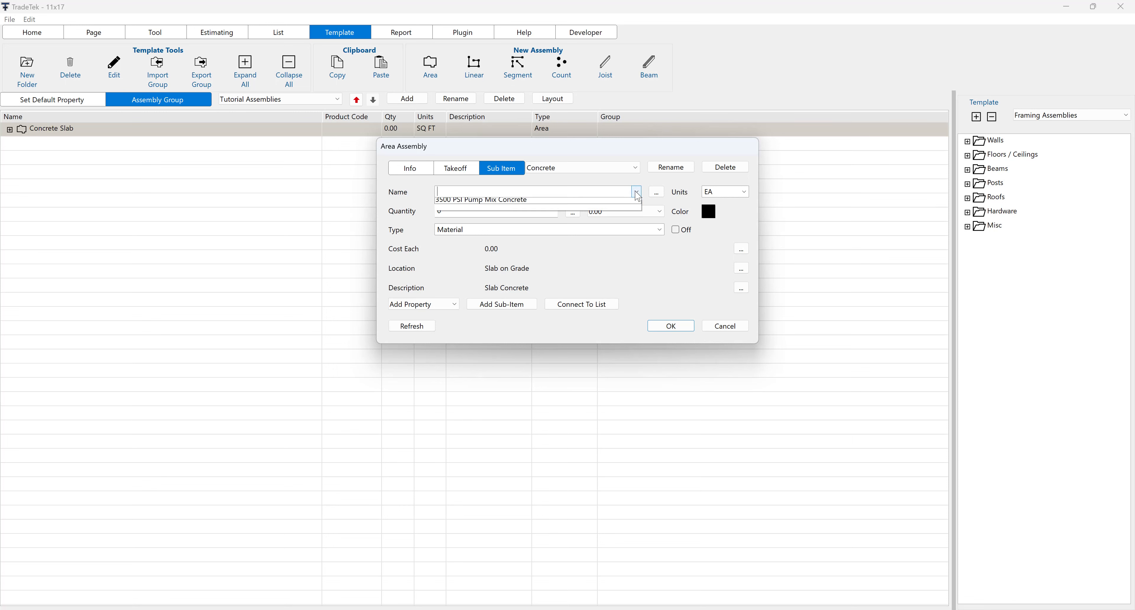
click(562, 213)
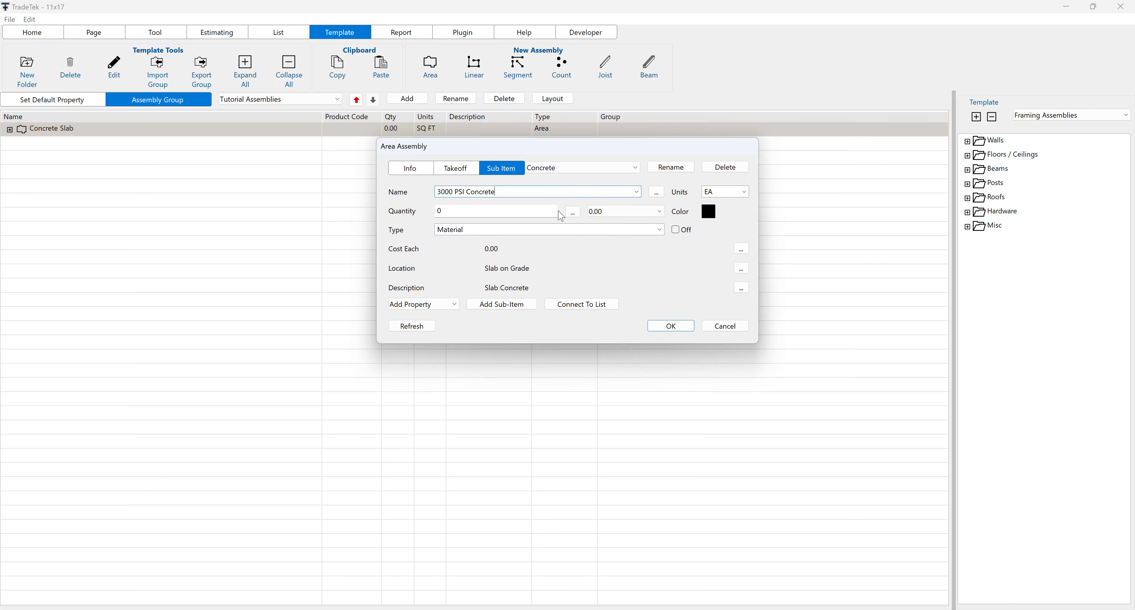
click(418, 327)
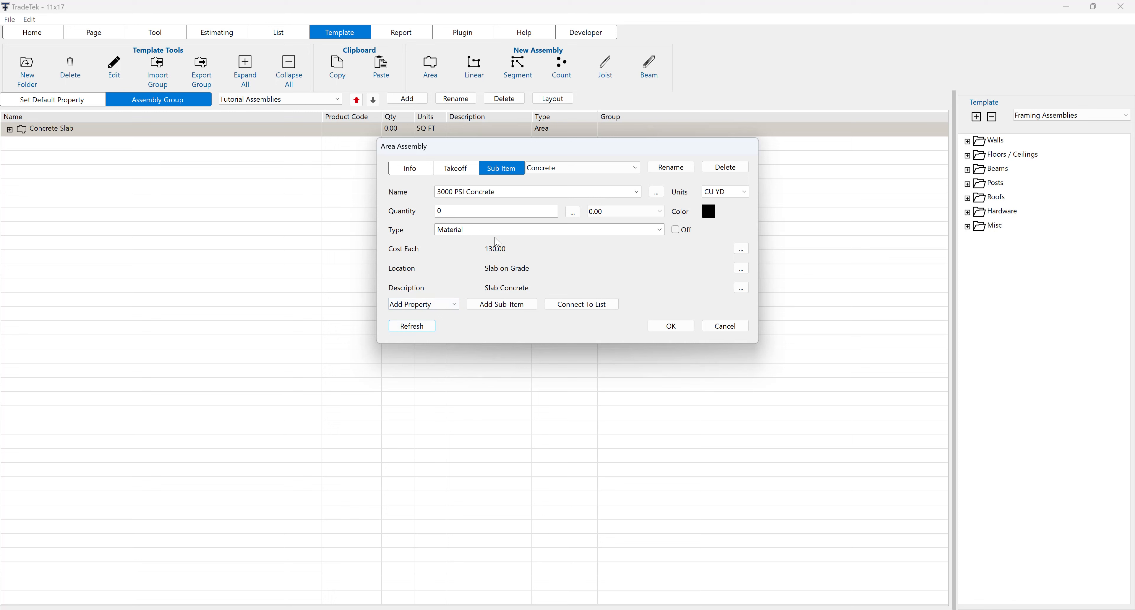
drag(733, 191, 691, 193)
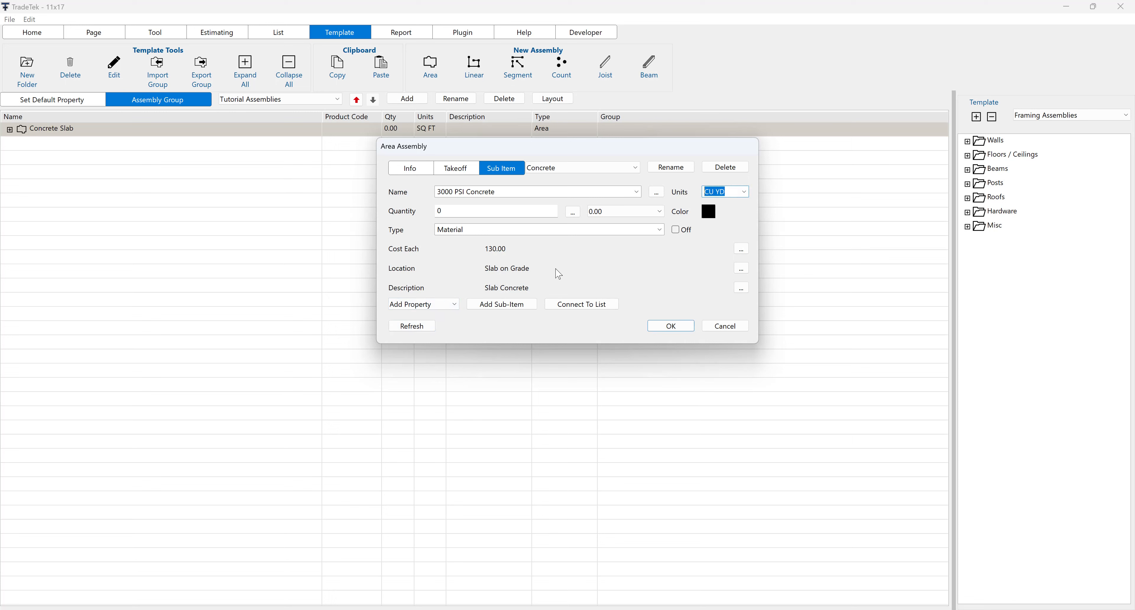
click(609, 210)
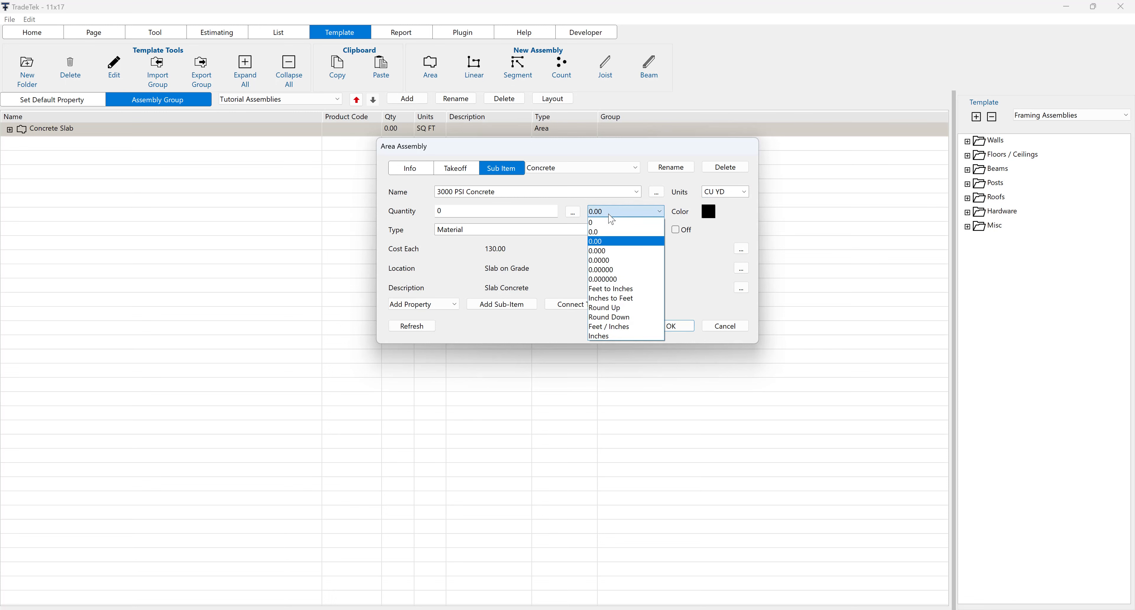
click(607, 244)
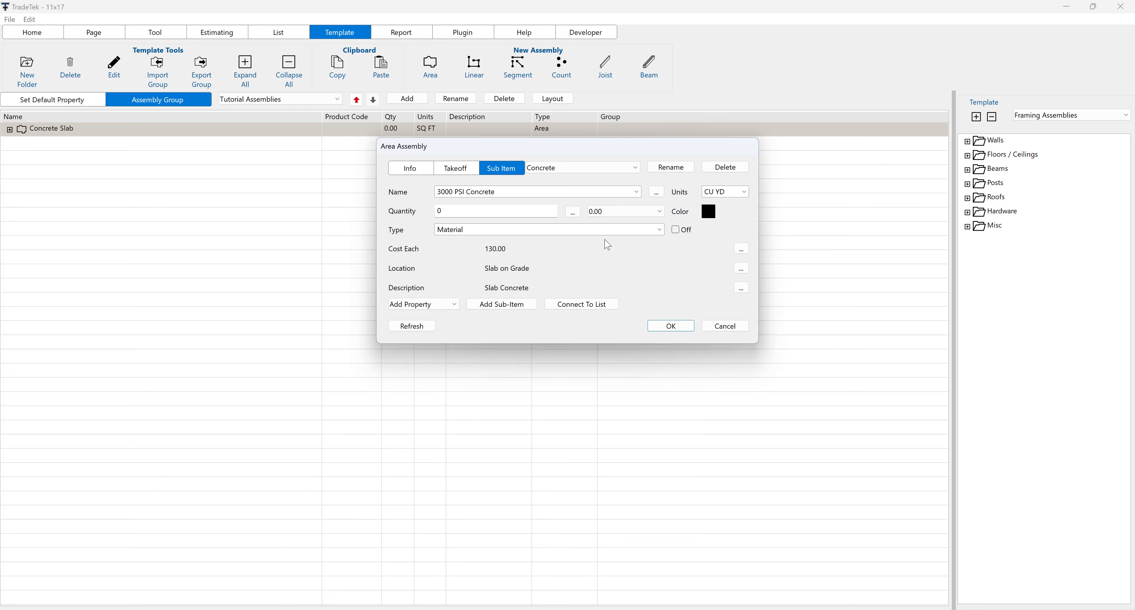
- Add a number property named Slab Thickness with quantity formula 4 and format Inches to Feet to the Concrete sub-item
click(446, 304)
click(425, 335)
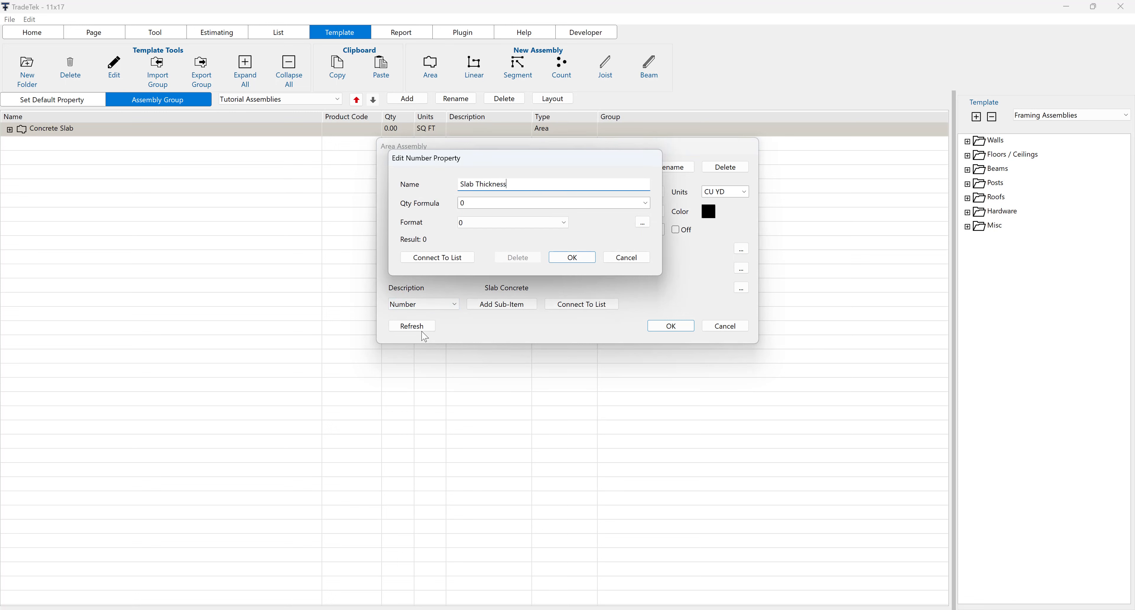
click(464, 203)
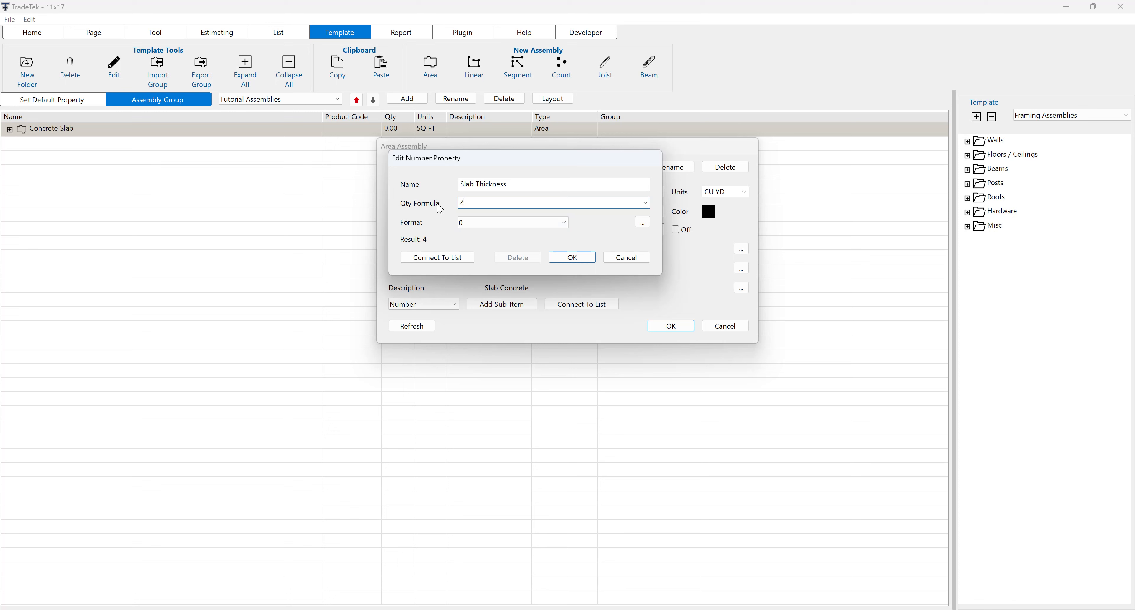
click(486, 224)
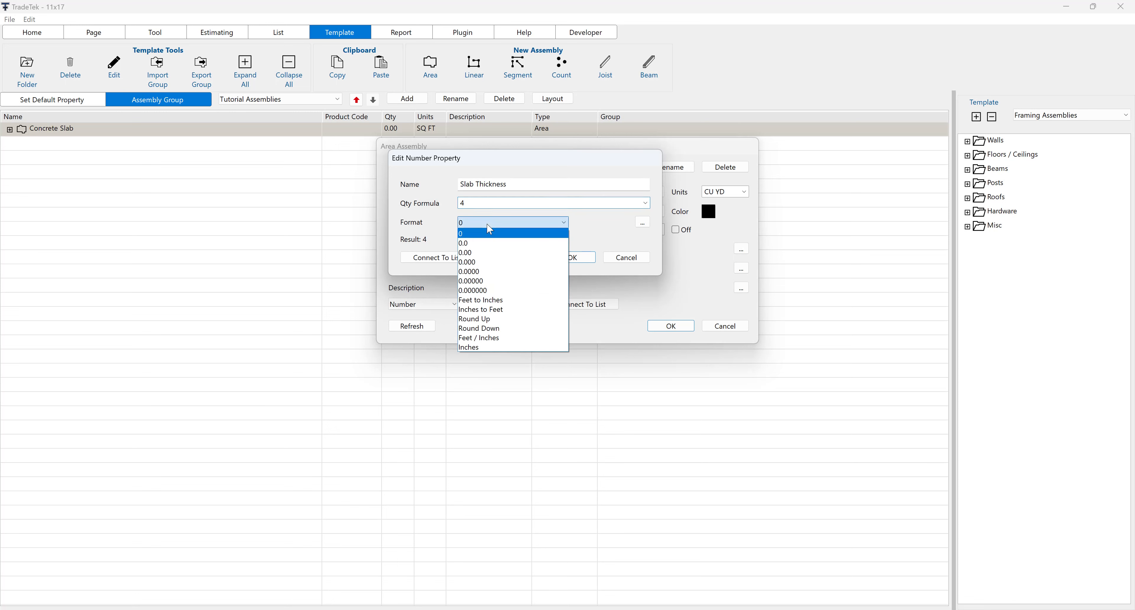
click(485, 311)
click(578, 258)
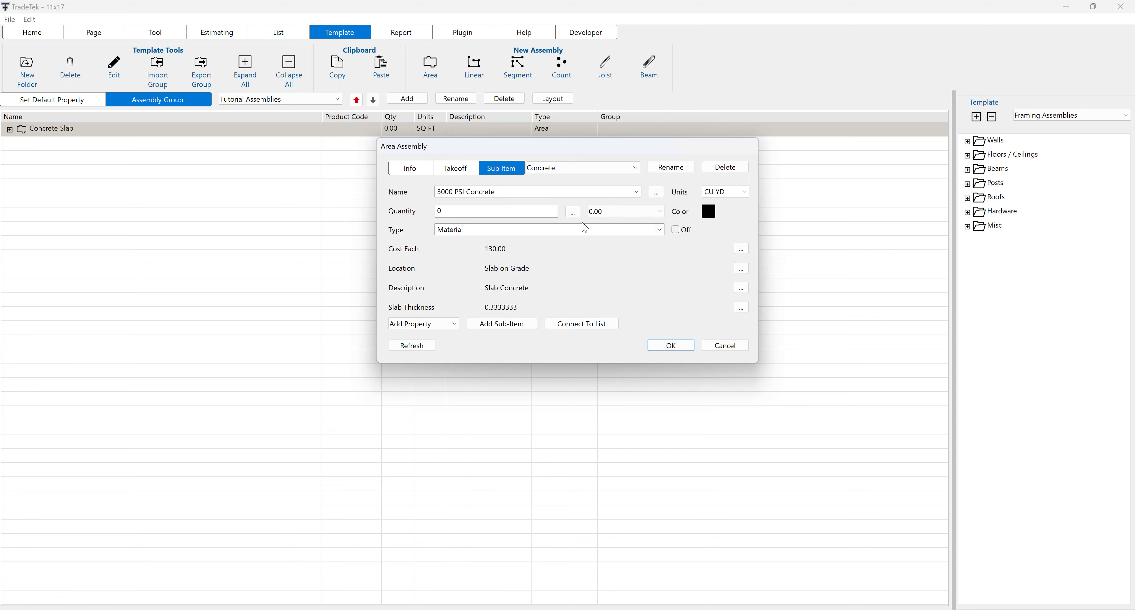
- Set the Concrete sub-item's quantity formula to ([Concrete Slab.Area] * [Concrete.Slab Thickness]) / 27 and save the assembly
click(573, 212)
click(587, 187)
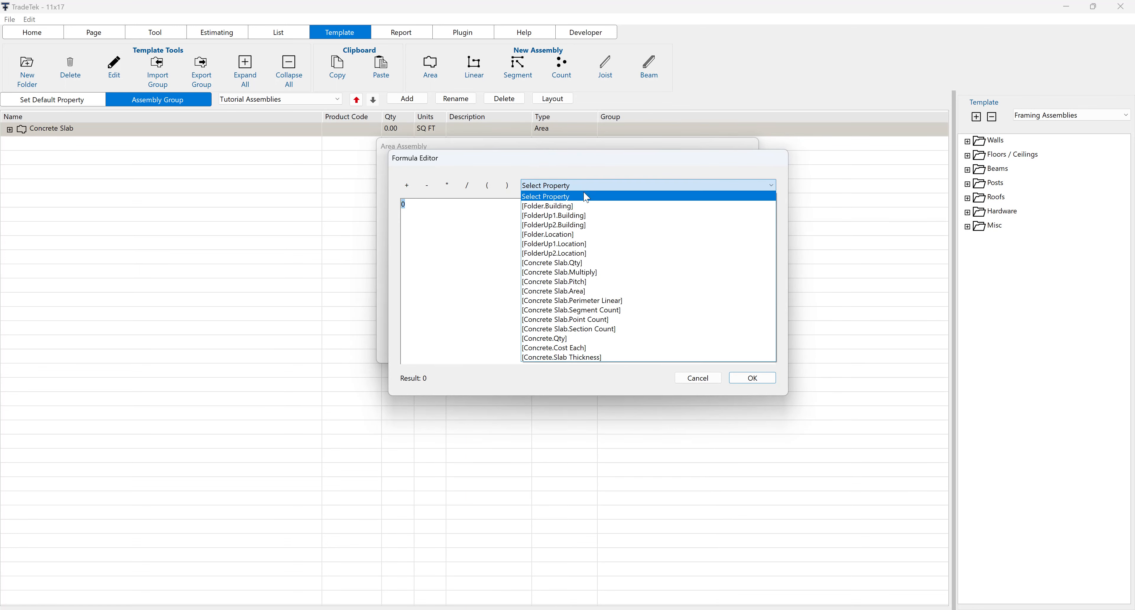
click(573, 290)
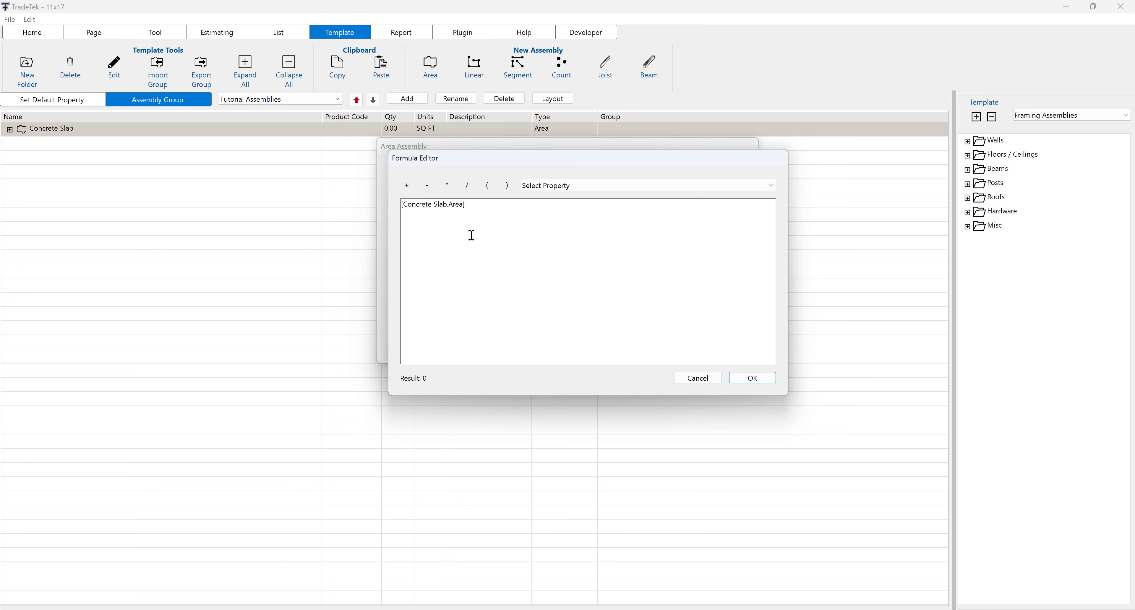
click(447, 185)
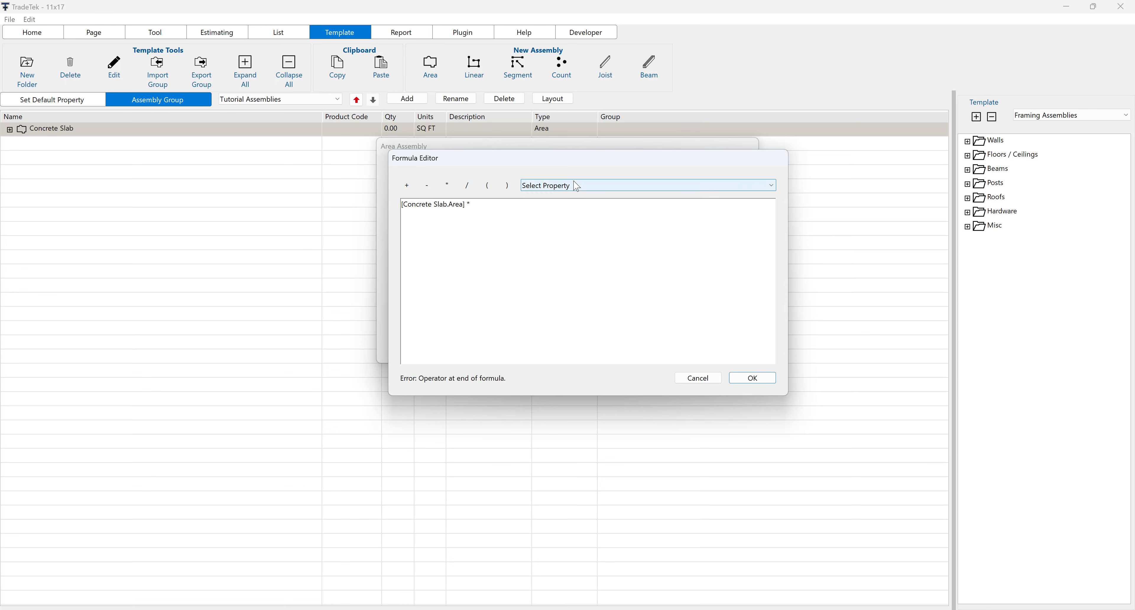
click(577, 188)
click(572, 357)
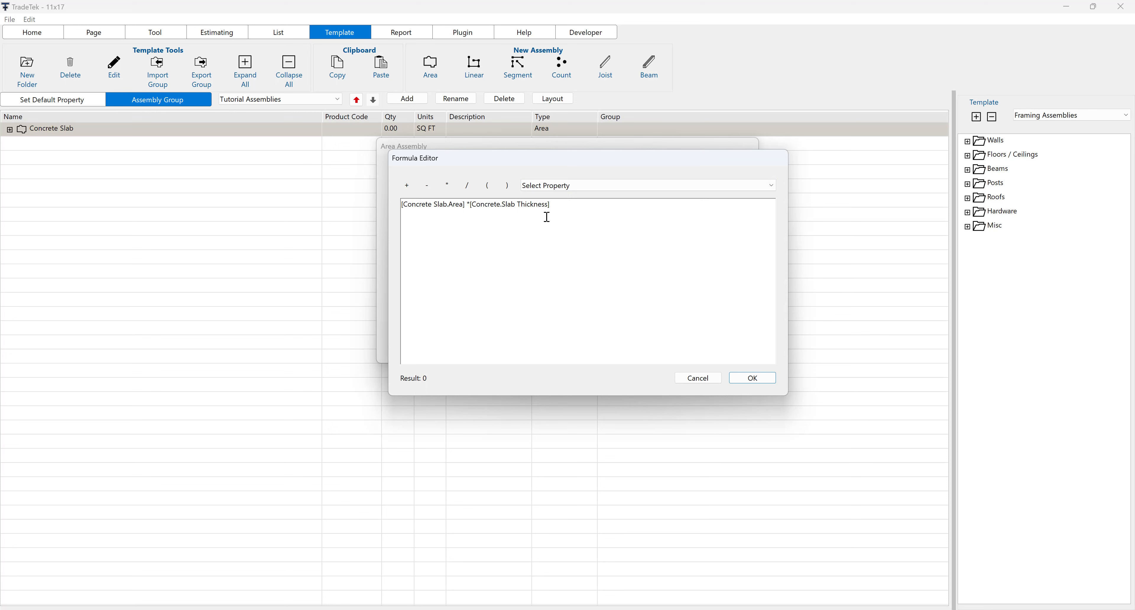
click(508, 186)
click(488, 187)
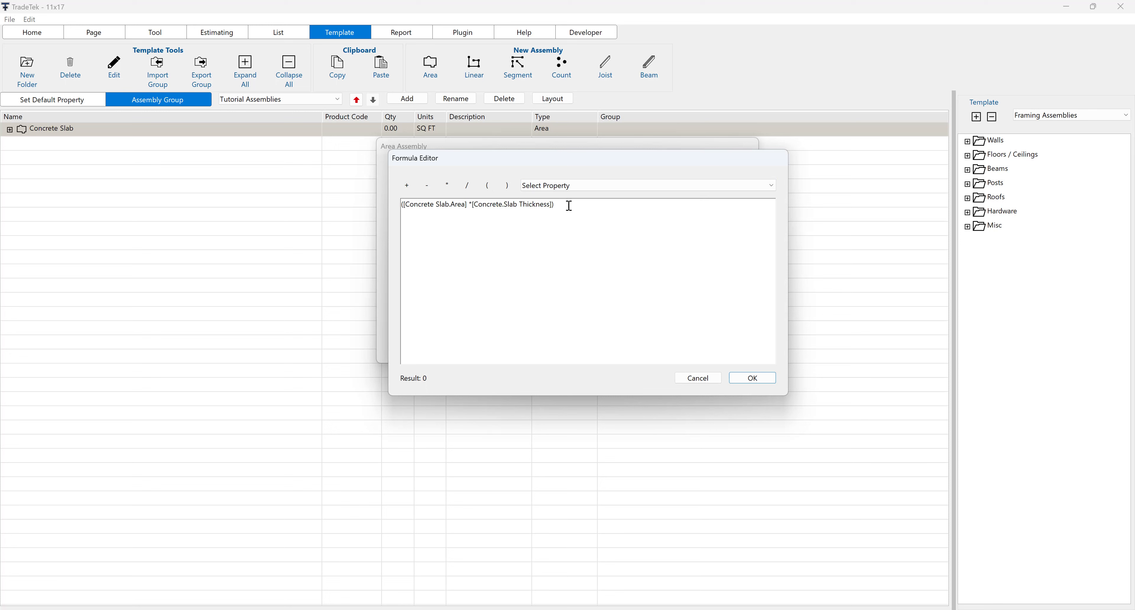
text(/ 27)
click(752, 378)
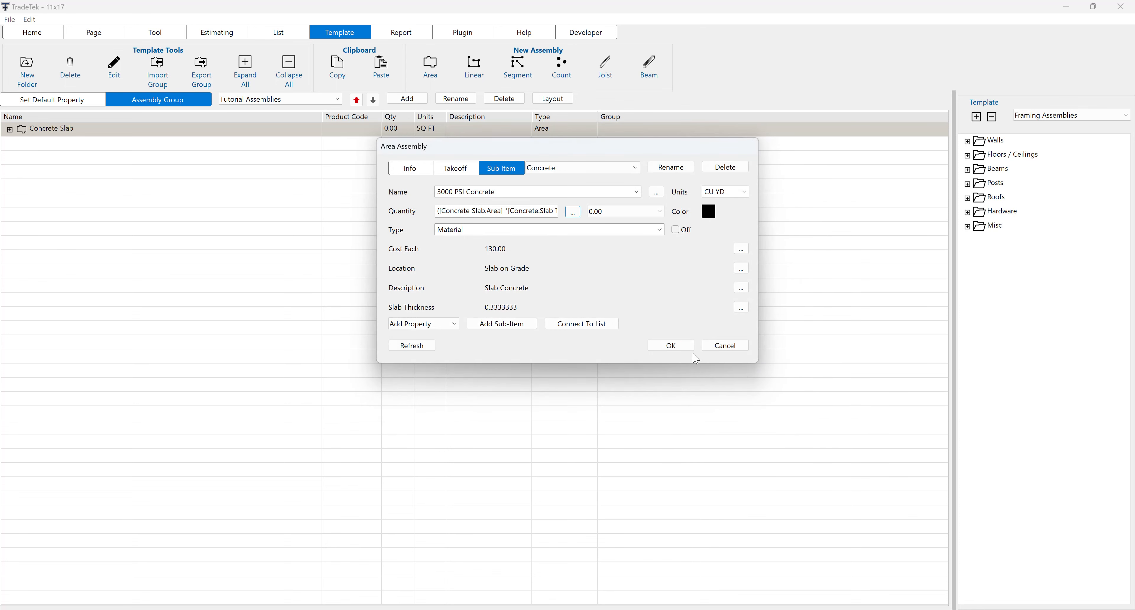
click(670, 345)
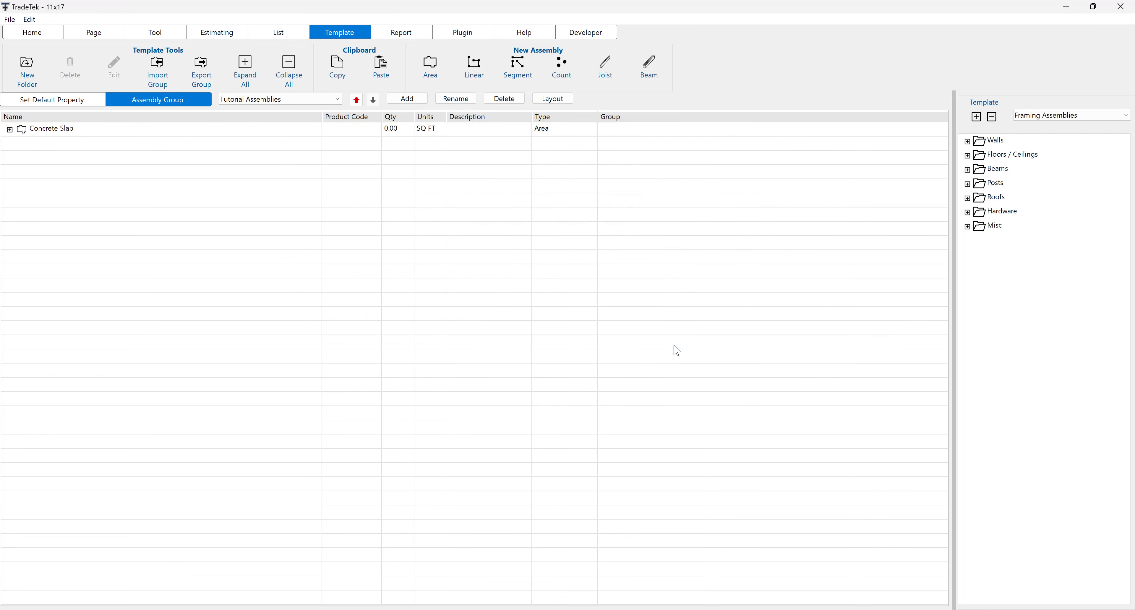
- Set the scale of Page1002 to 1/8" = 1'0"
click(49, 36)
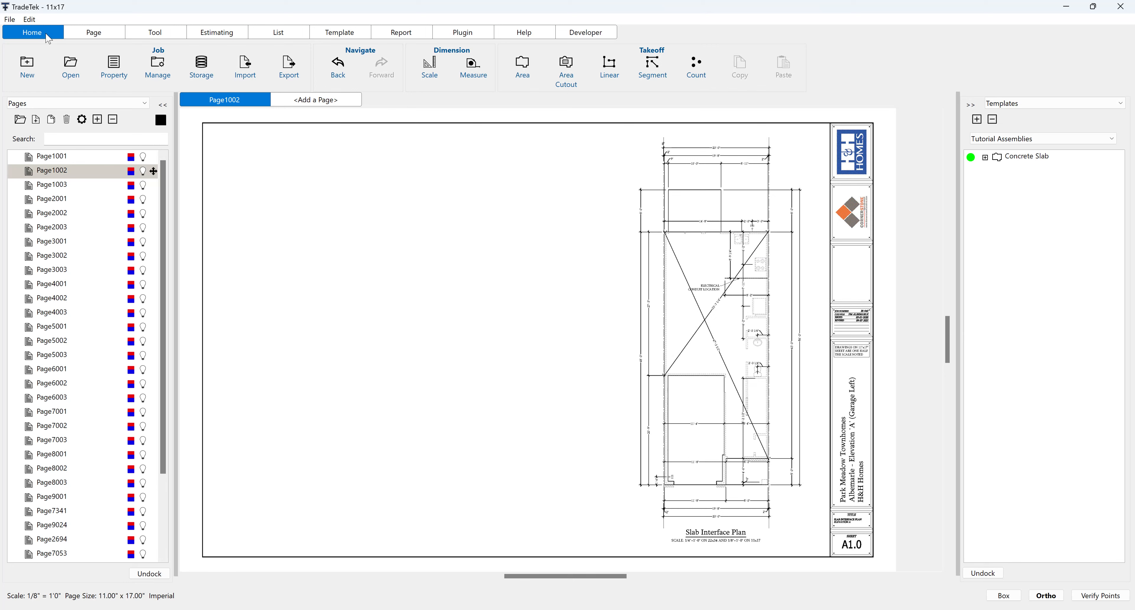
click(425, 68)
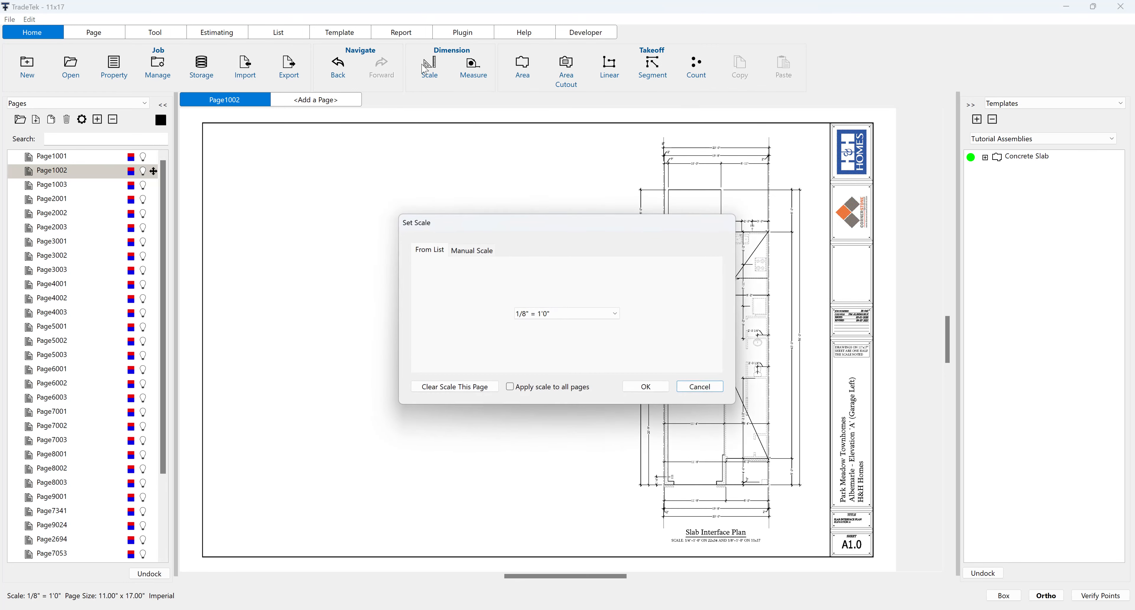
click(568, 313)
click(568, 375)
click(646, 387)
- Measure the overall width of the slab plan between the outer extension lines above it to check the scale
scroll(719, 220, up, 5)
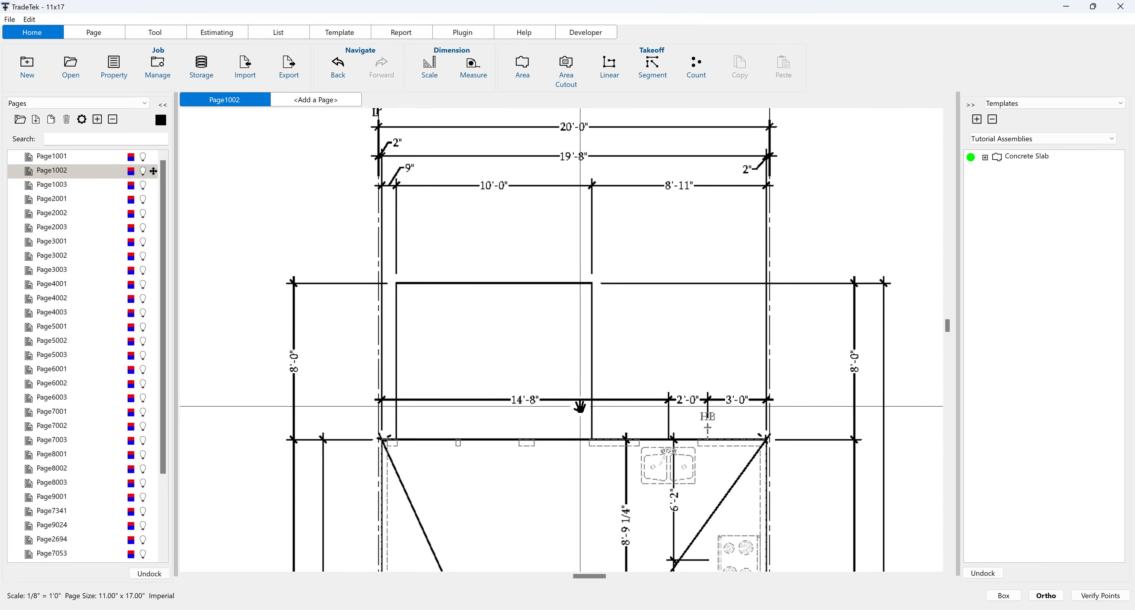
drag(583, 278, 576, 398)
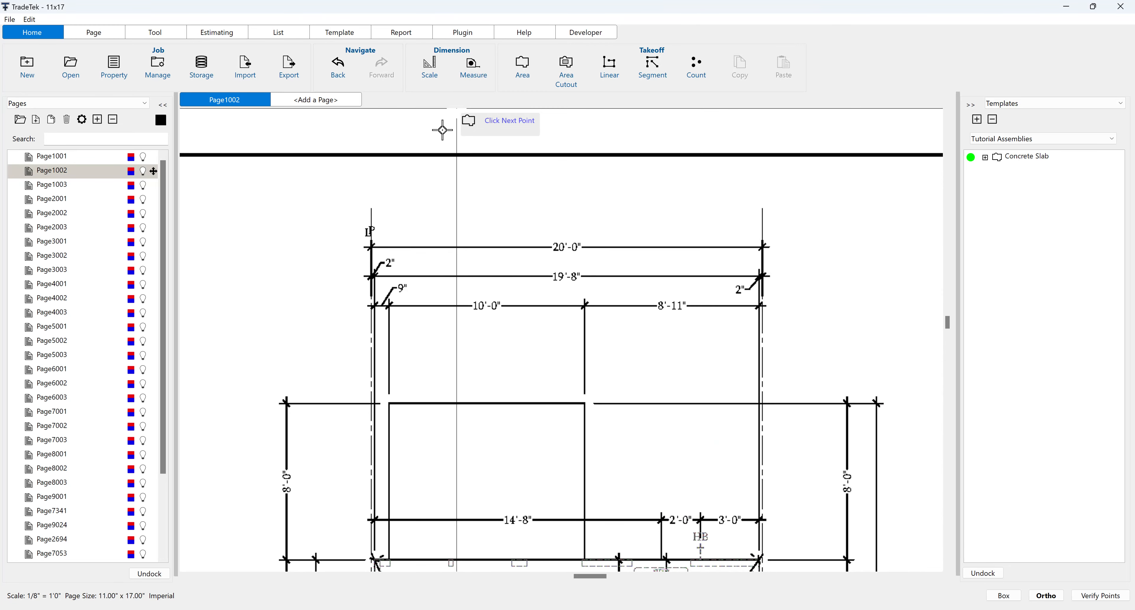
click(473, 68)
click(371, 198)
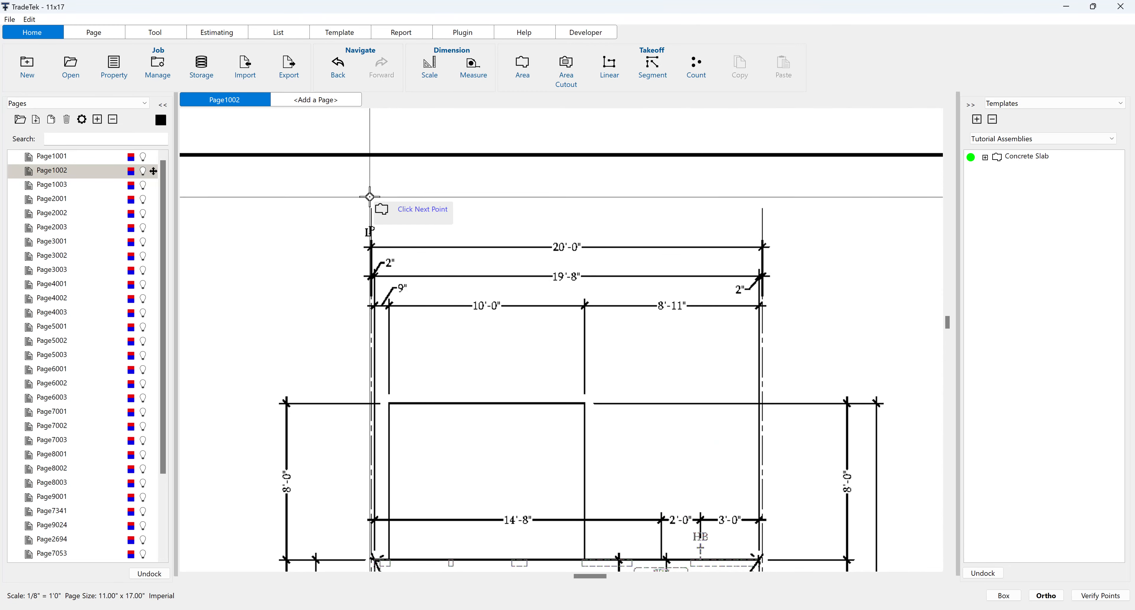
click(762, 194)
- Take off the slab with the Concrete Slab assembly from Tutorial Assemblies, tracing the building outline around the notch at the lower right of the plan
scroll(634, 354, down, 5)
drag(633, 414, 633, 205)
click(1033, 139)
click(1025, 168)
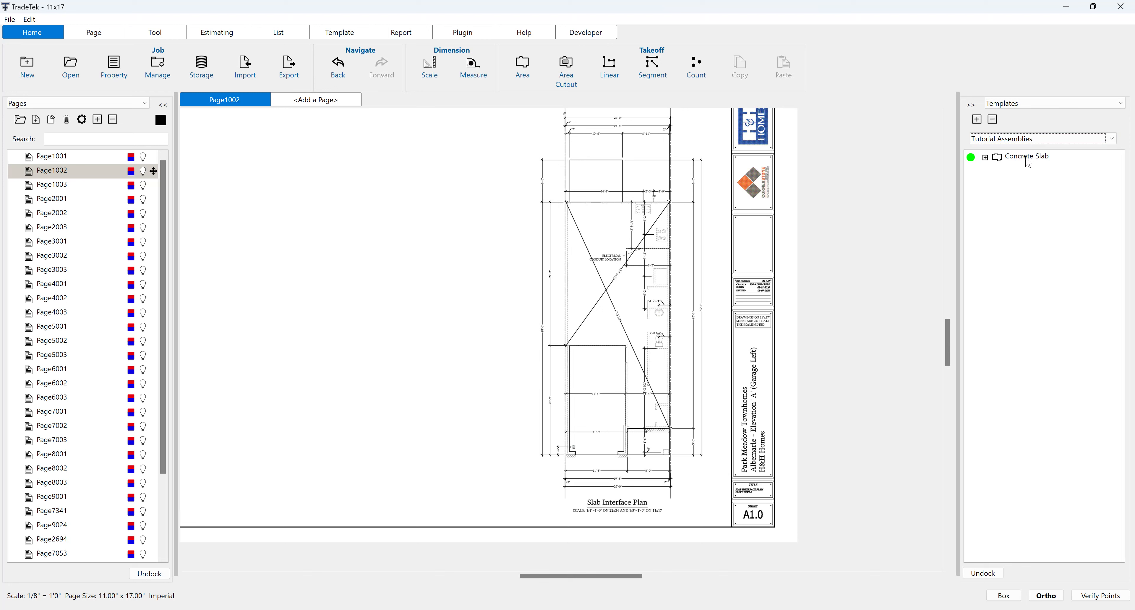
click(1026, 158)
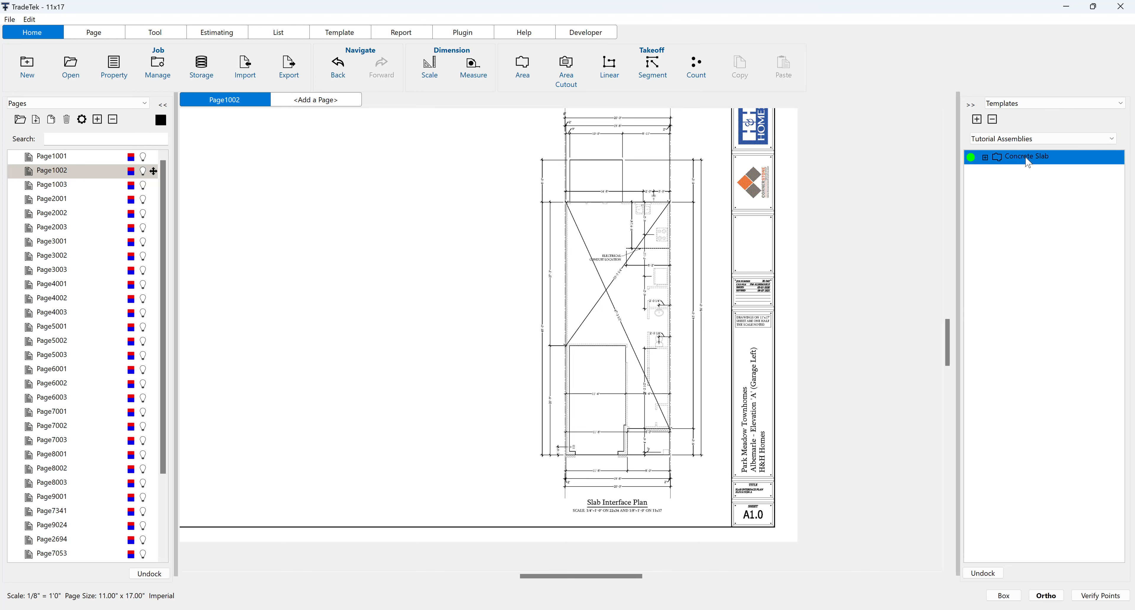
double_click(973, 161)
click(668, 267)
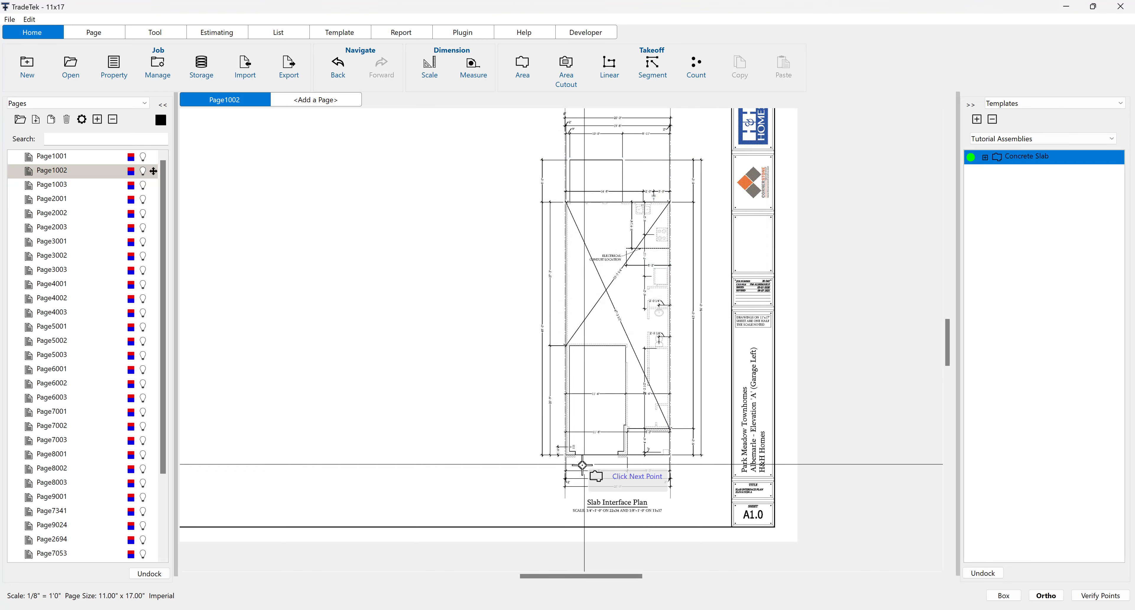
scroll(562, 462, up, 2)
click(570, 451)
drag(569, 227, 530, 368)
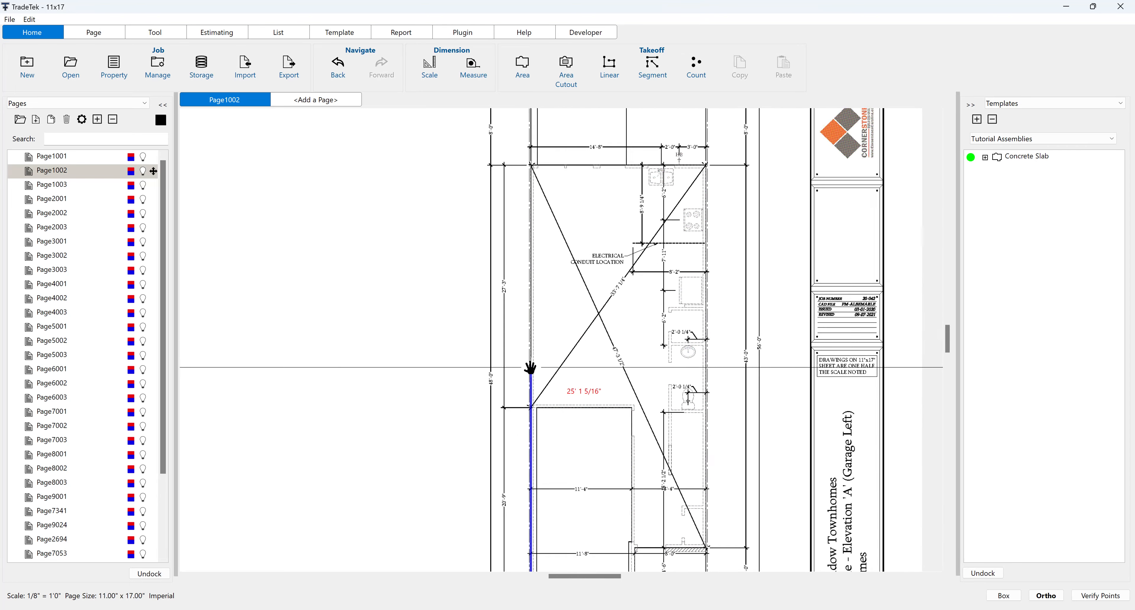
click(530, 166)
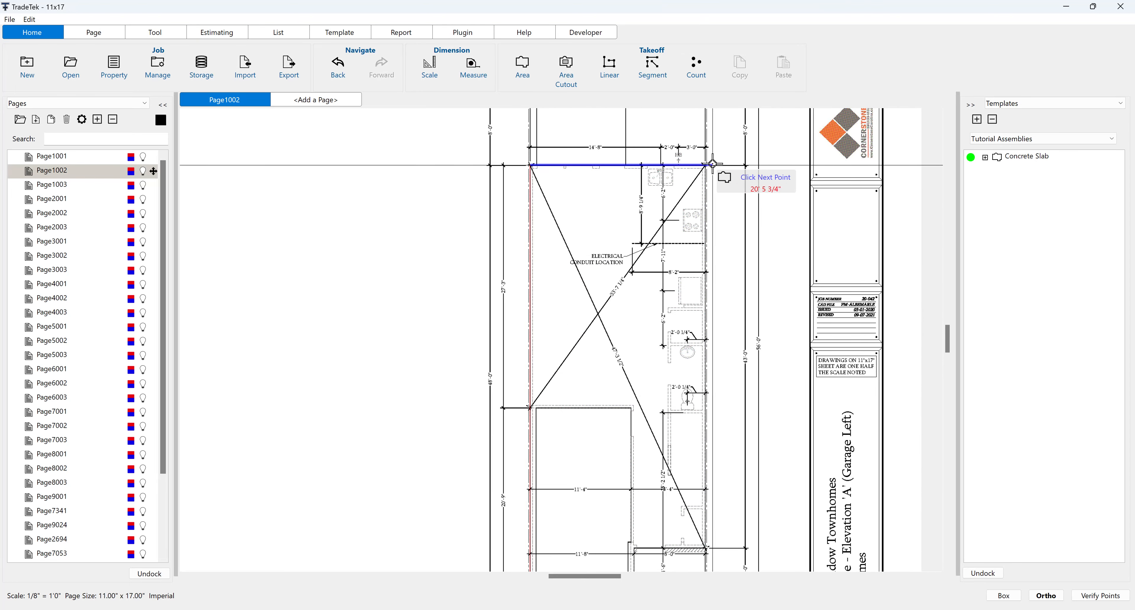
click(707, 166)
scroll(727, 296, down, 4)
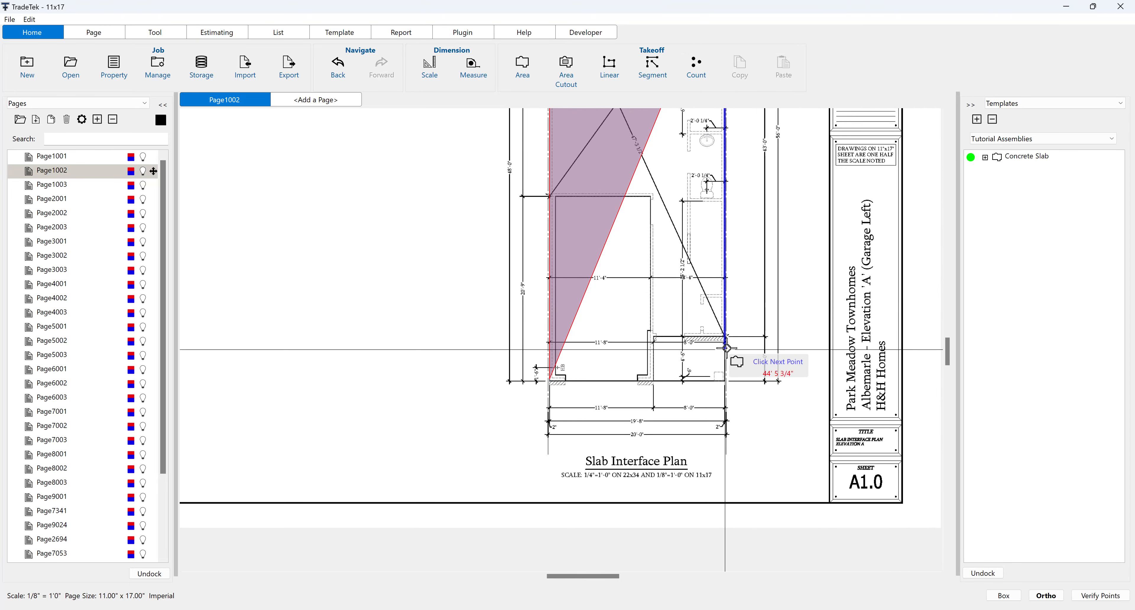
click(725, 339)
click(652, 342)
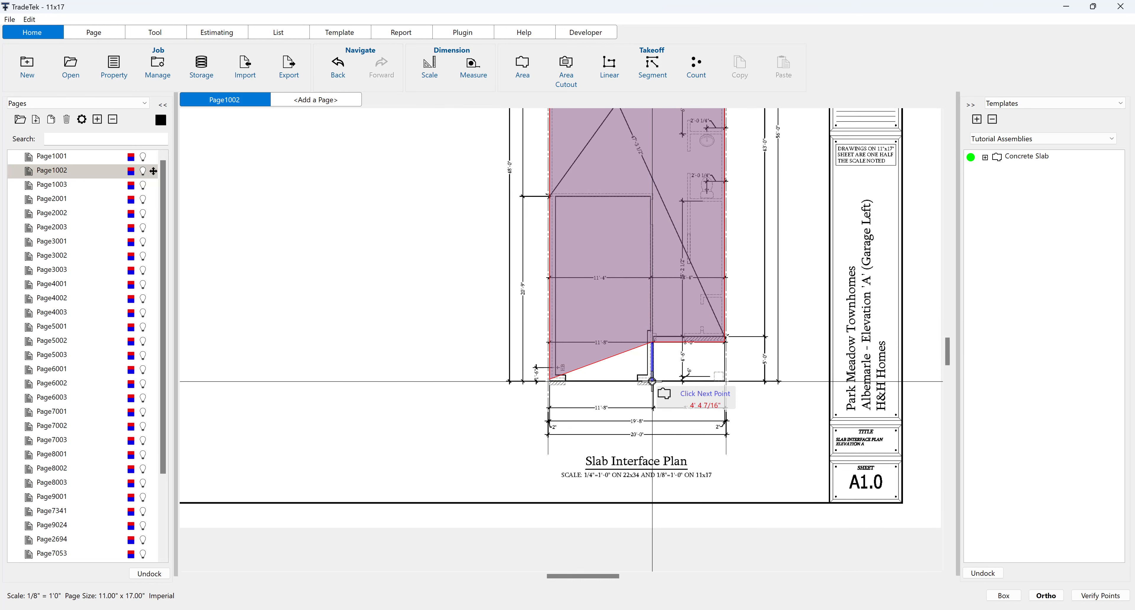
double_click(652, 382)
scroll(433, 280, down, 2)
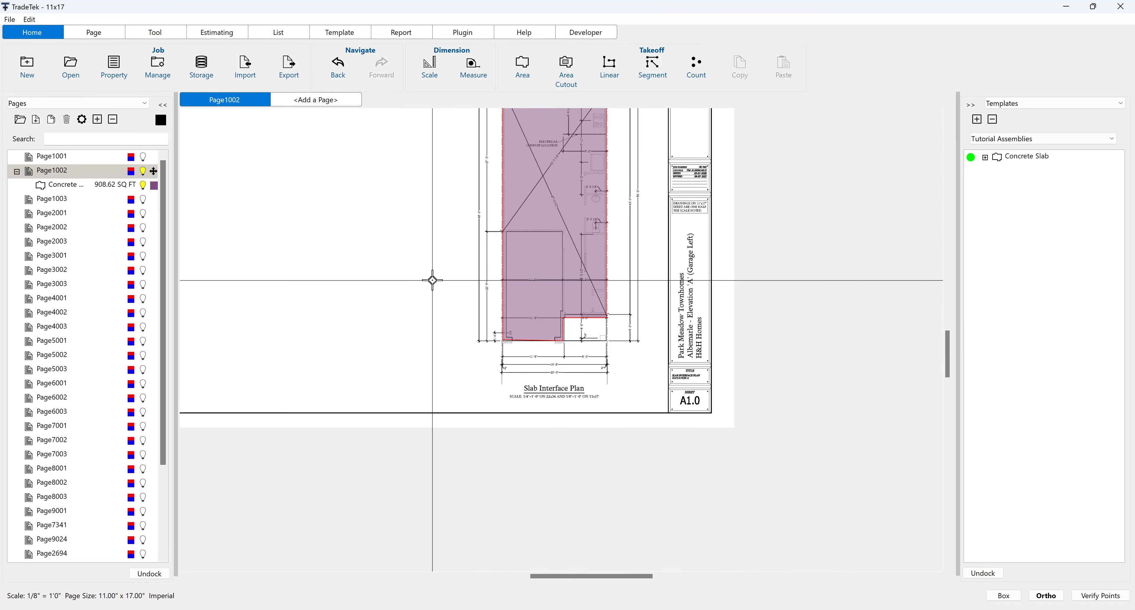
scroll(481, 339, down, 2)
- Filter the Concrete Materials report's level 1 Location group to Slab on Grade and view the finished report
click(411, 35)
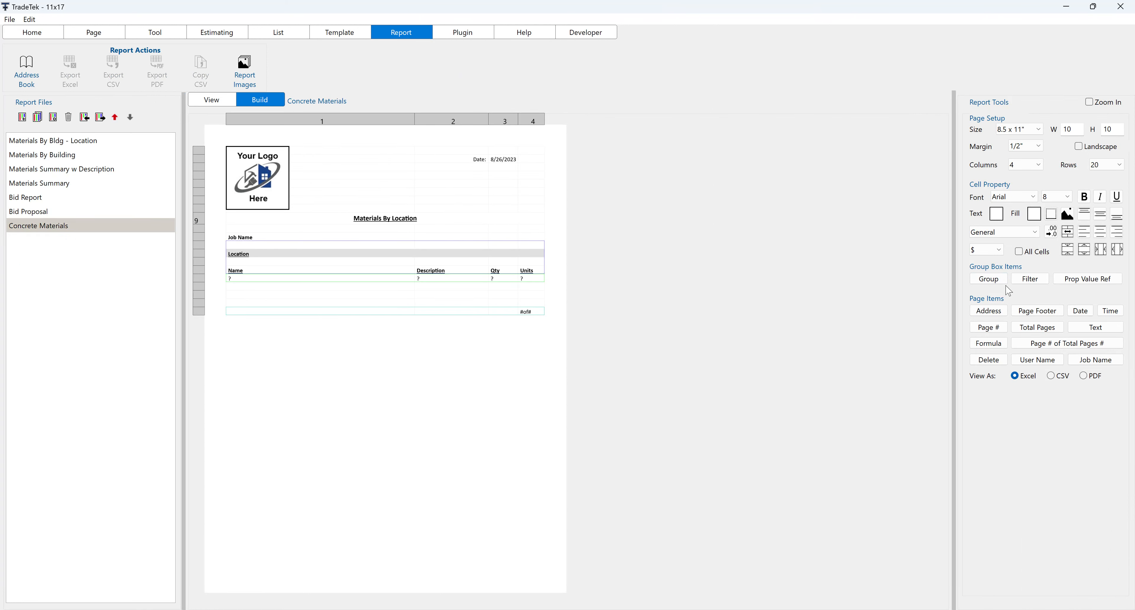
click(988, 278)
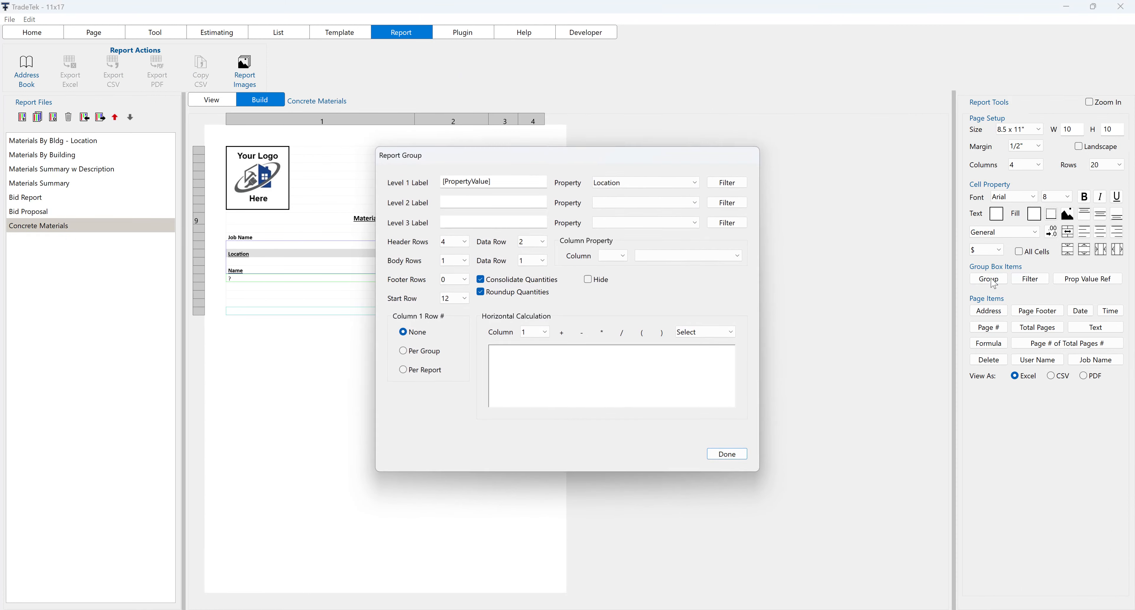
click(727, 182)
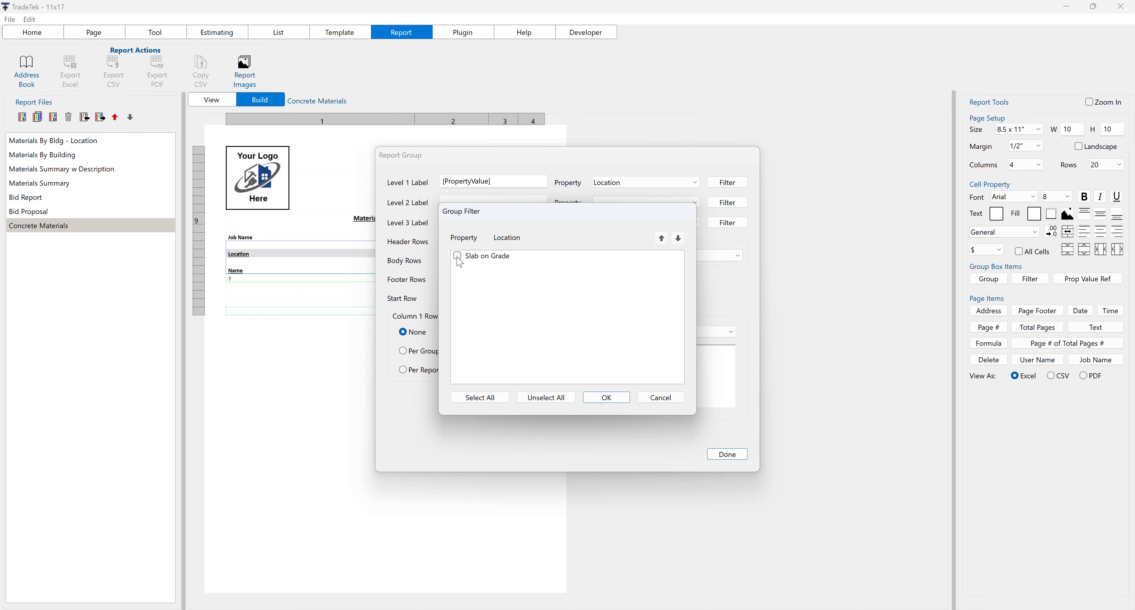
click(604, 398)
click(726, 454)
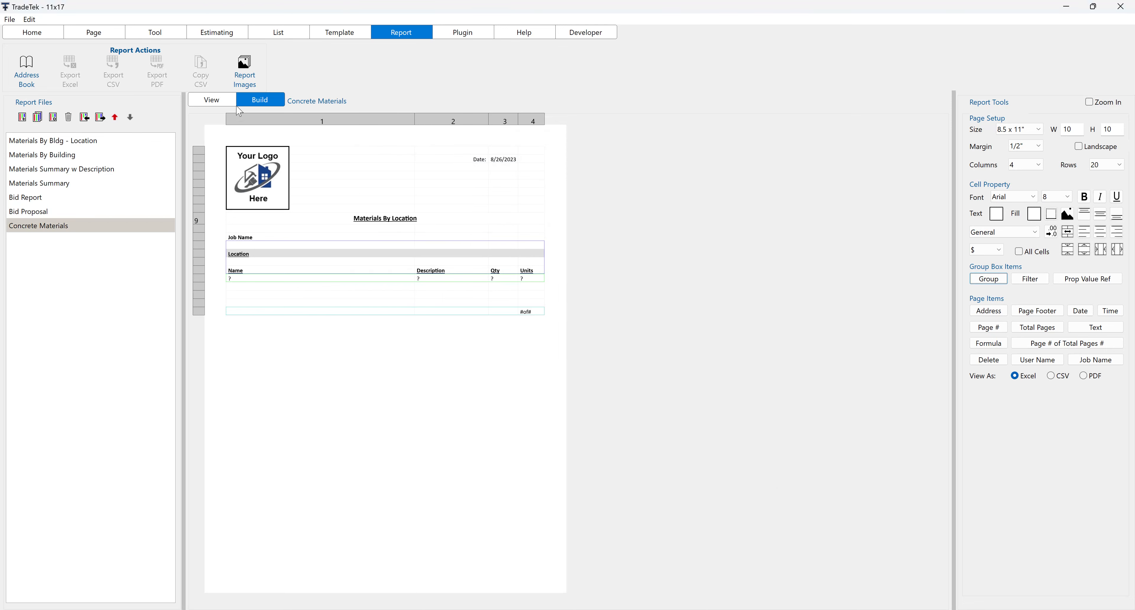
click(228, 101)
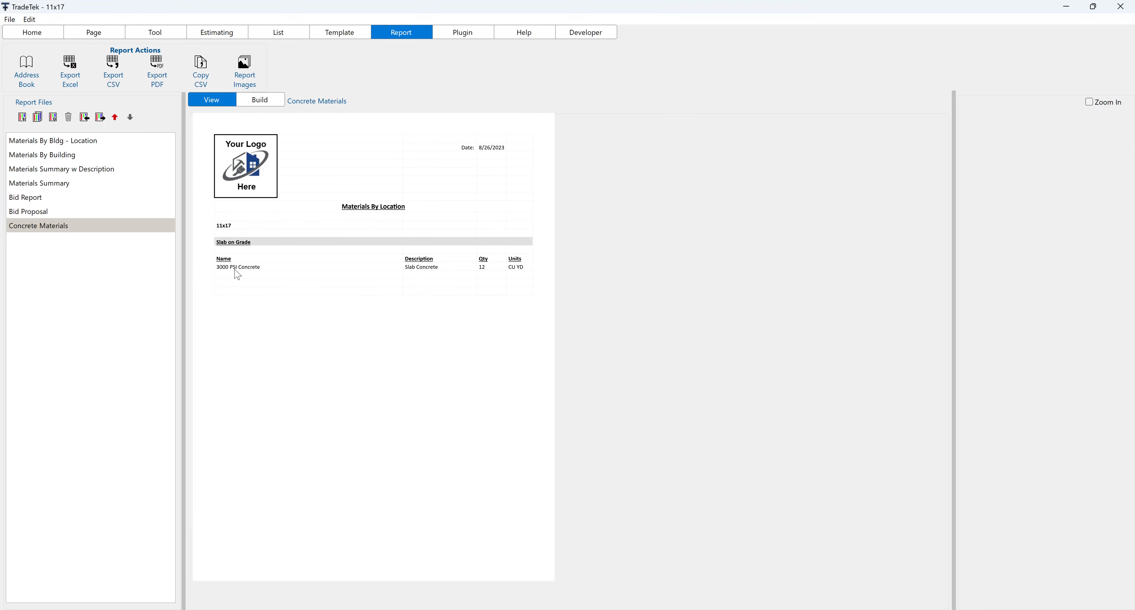